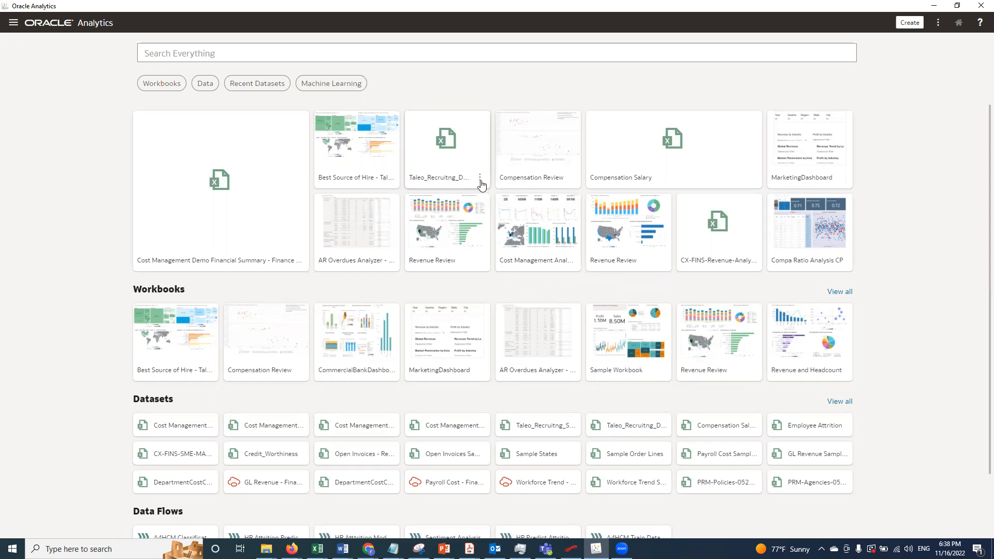
- Create a workbook from Taleo_Recruitng_Dataset and collapse the dataset's list of fields
click(480, 179)
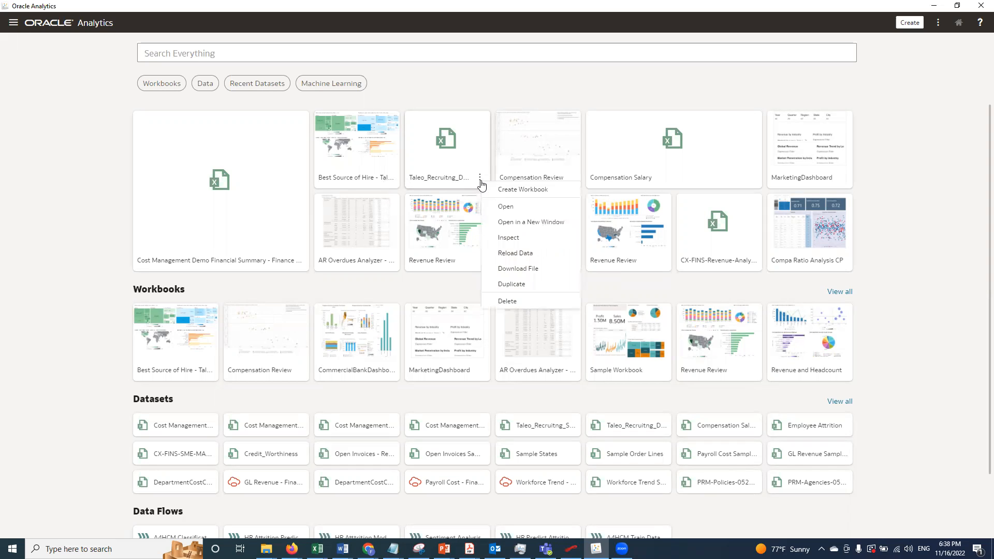
click(514, 191)
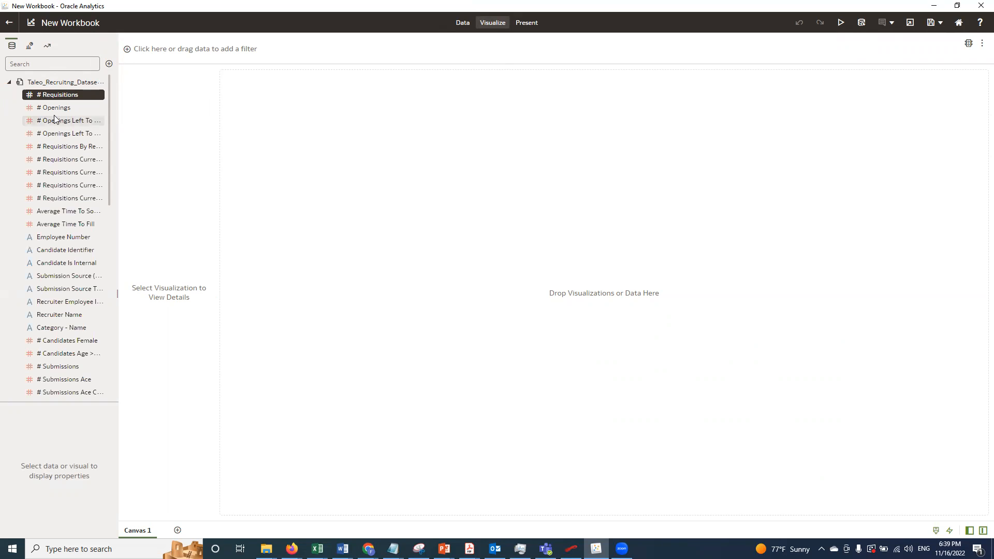
click(9, 82)
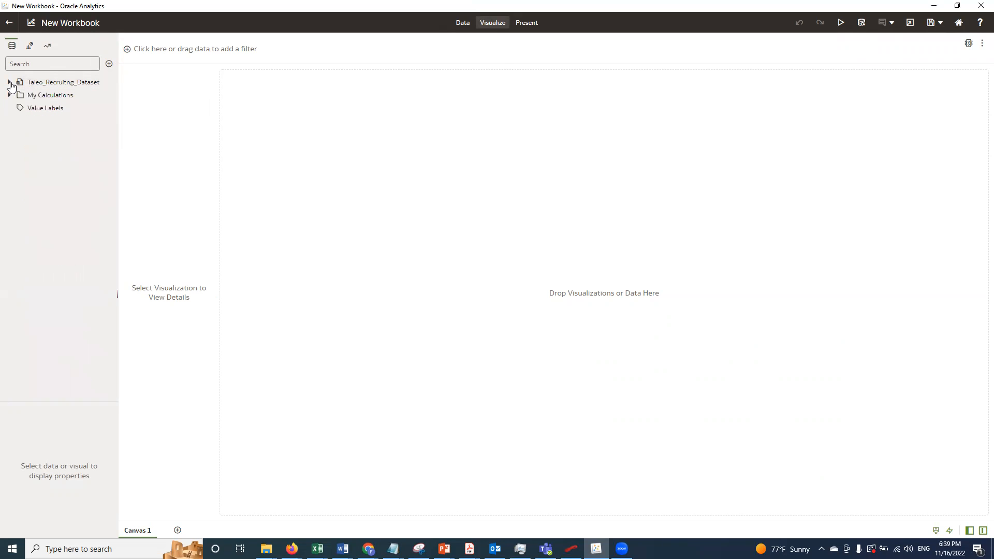
- Find the Taleo datasets and add Taleo_Recruitng_Status_Dataset to the workbook
click(109, 65)
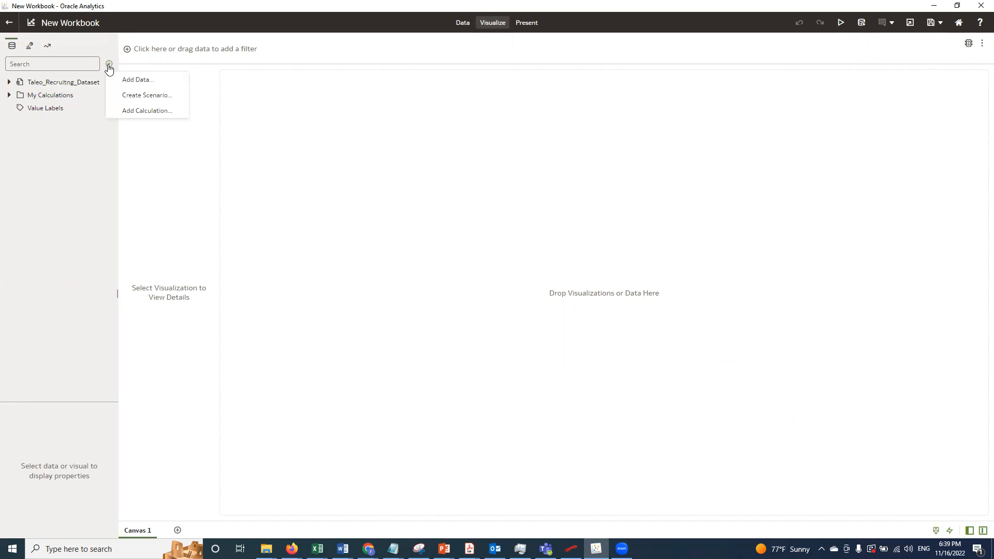
click(125, 79)
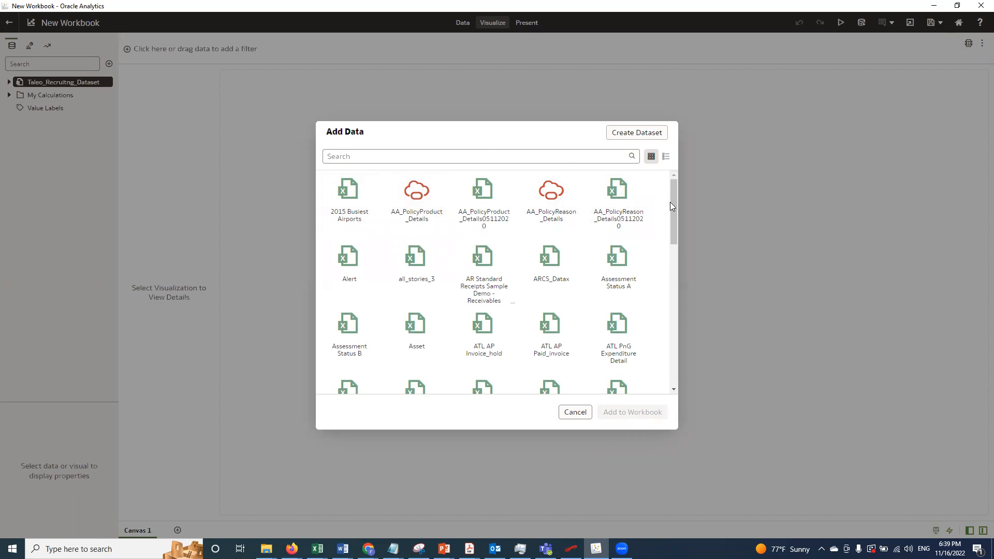
click(479, 154)
text(Taleo)
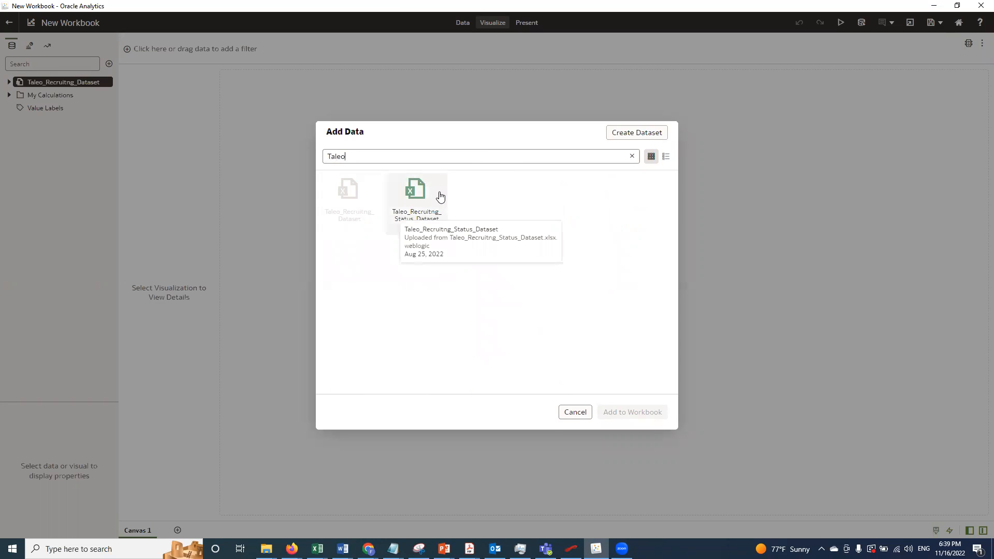
click(407, 208)
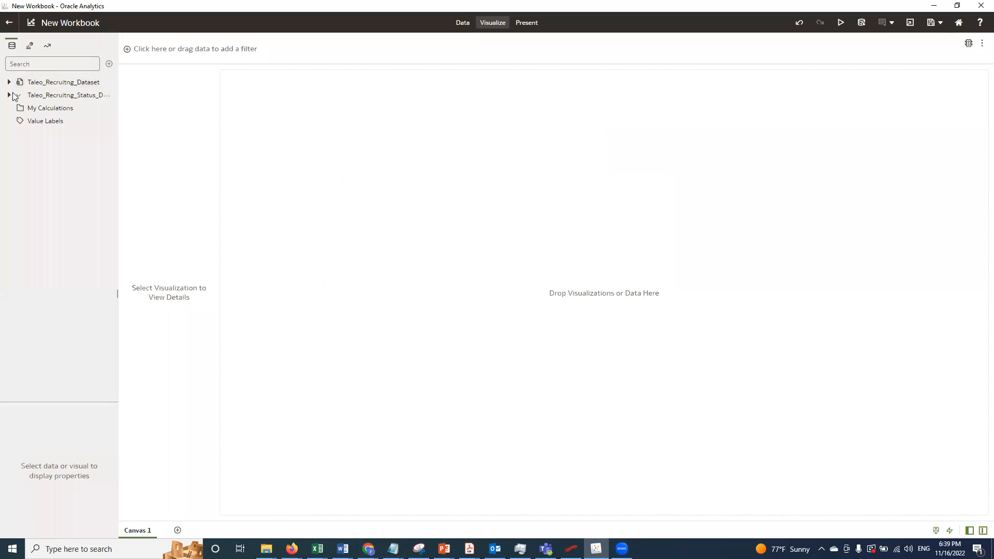
- Examine the fields of the two Taleo recruiting datasets and collapse both lists
click(9, 95)
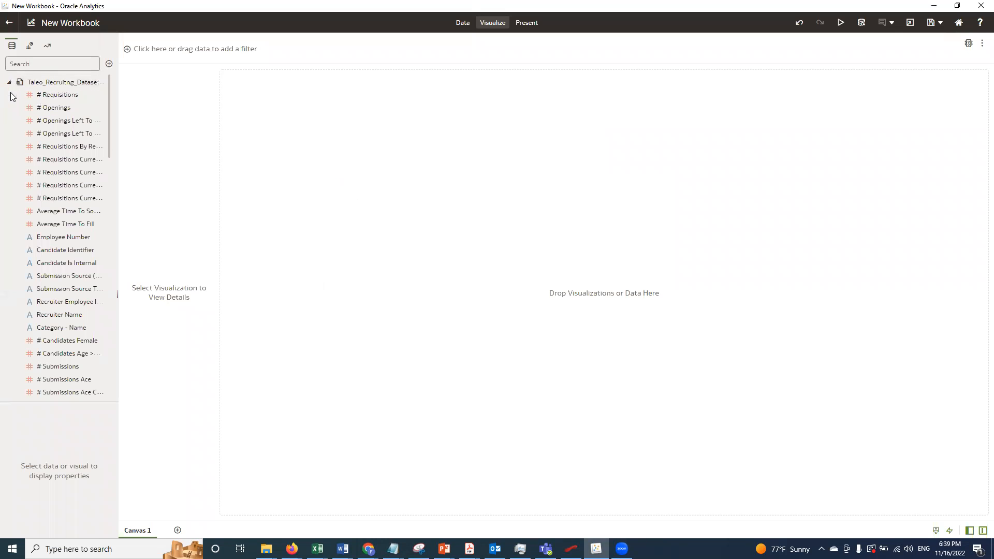
click(8, 83)
click(7, 82)
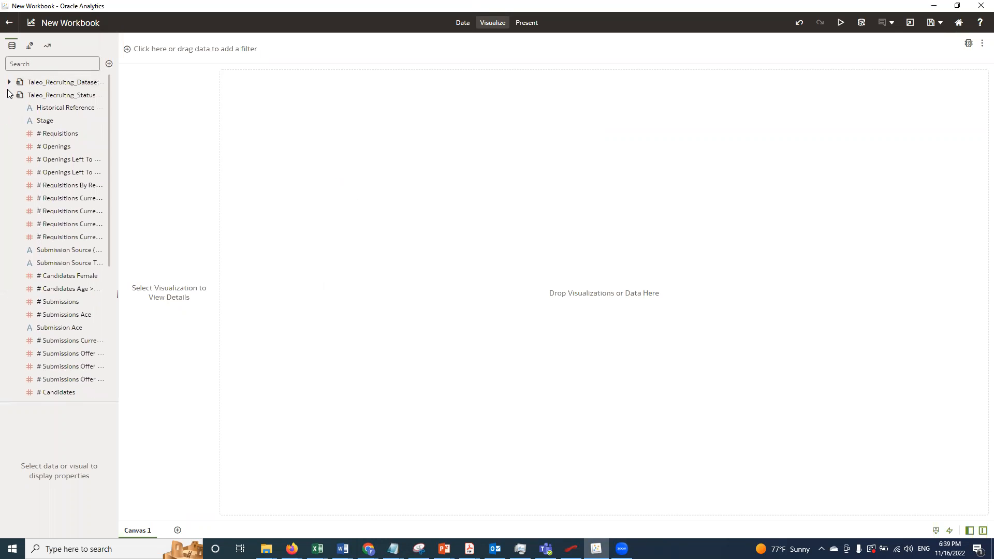
click(9, 96)
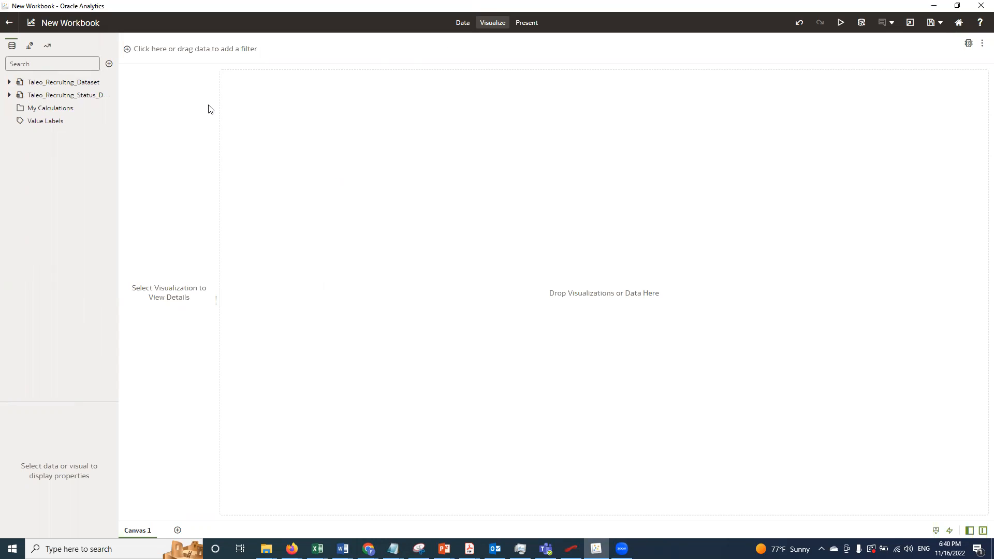
- Remove every automatic field match from the blend between the two Taleo datasets, apply it, and return to the visualization canvas
click(463, 23)
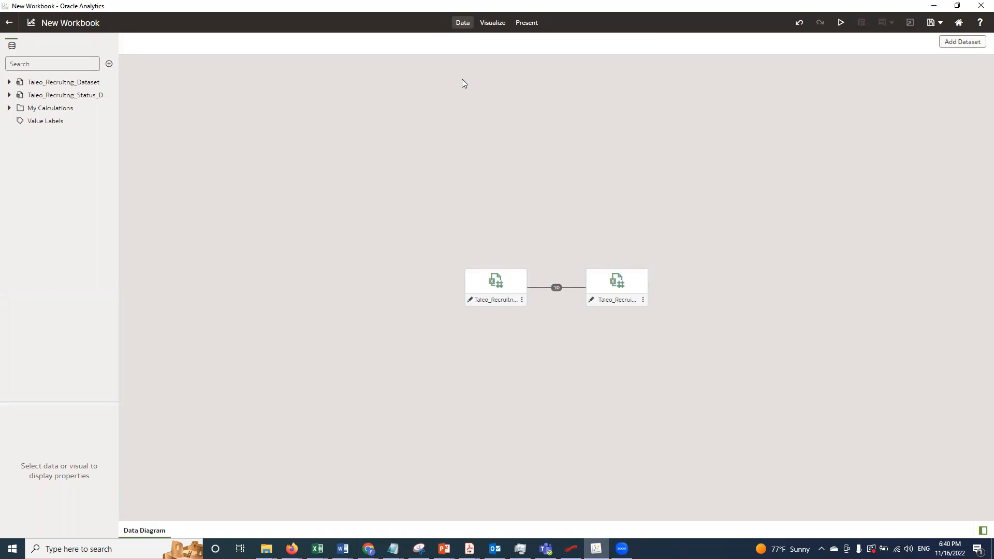
click(552, 287)
click(426, 257)
click(426, 257)
click(427, 257)
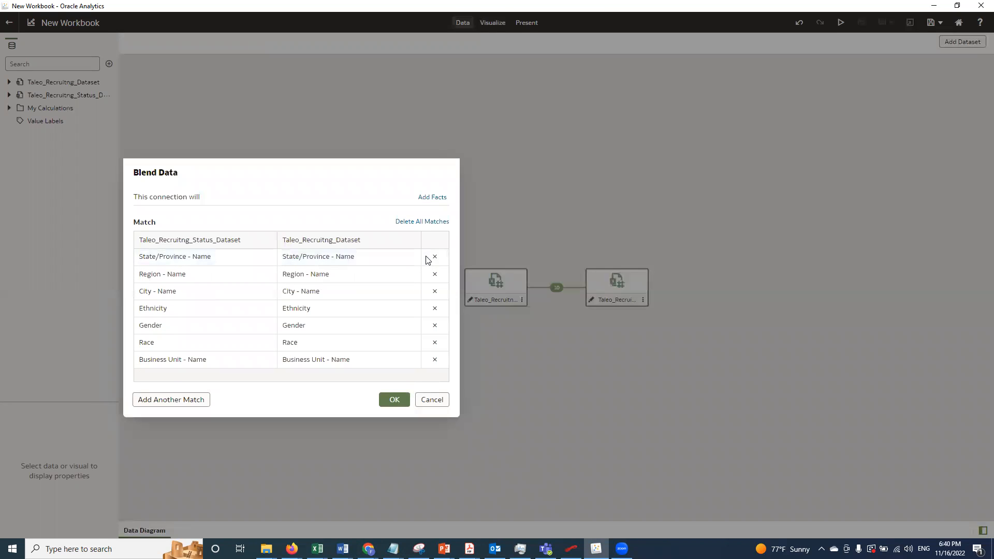
click(434, 258)
click(434, 258)
click(434, 258)
click(433, 257)
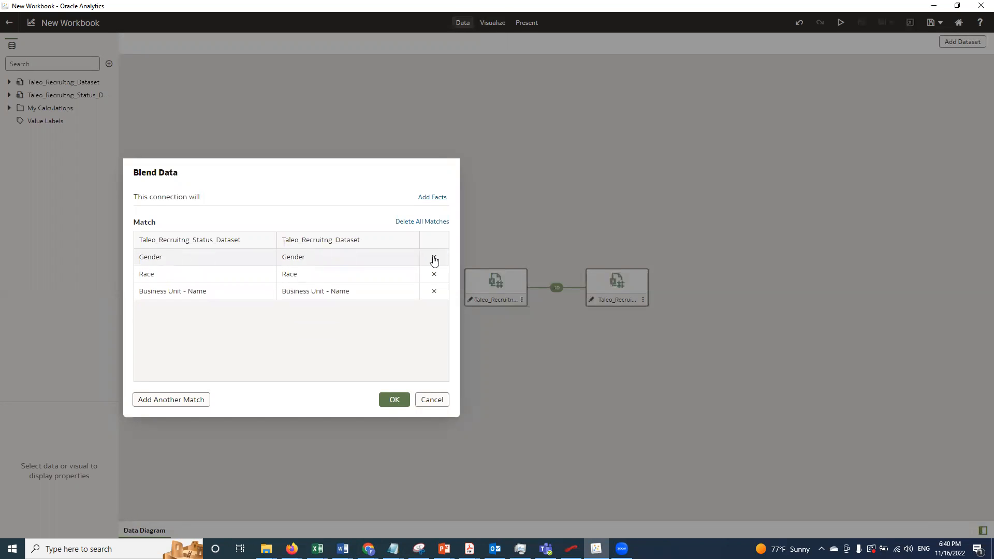
click(434, 258)
click(433, 258)
click(434, 258)
click(395, 400)
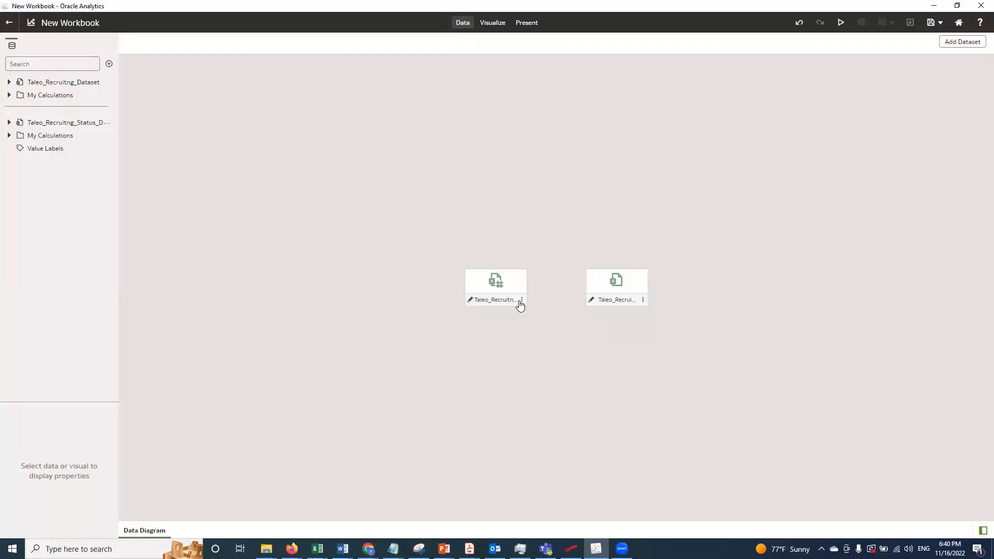
click(493, 23)
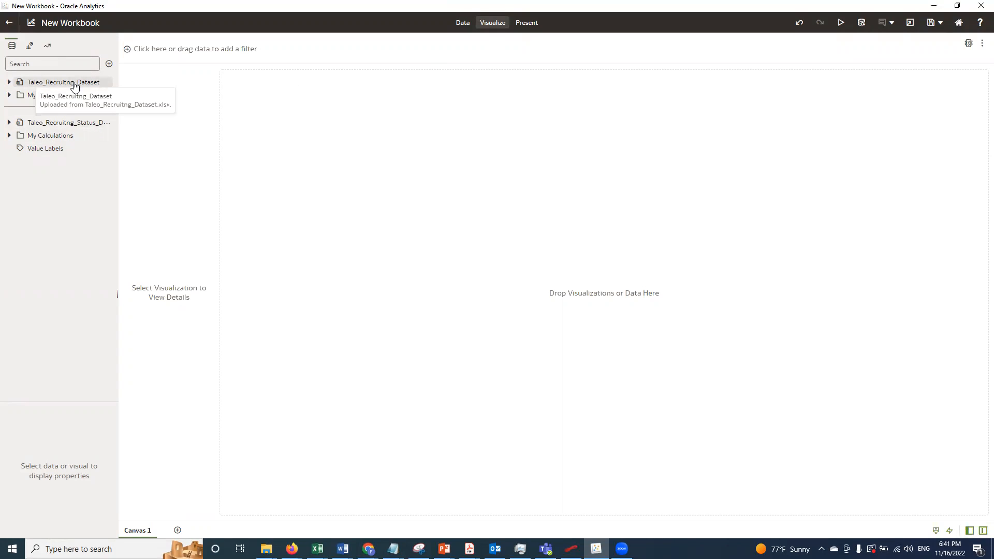
- Reopen the blend between the two datasets in the data diagram and match Country - Name with Country - Name
click(464, 23)
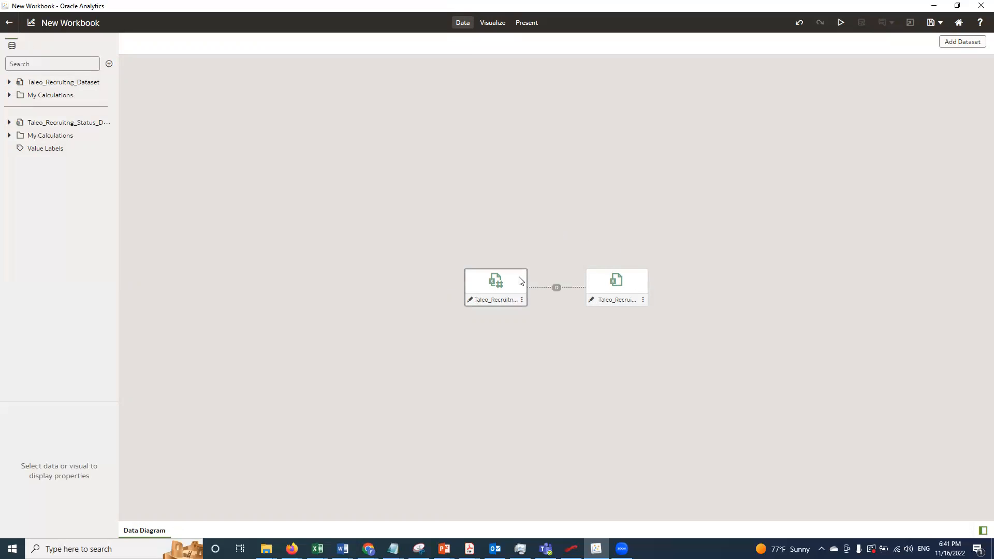
click(556, 288)
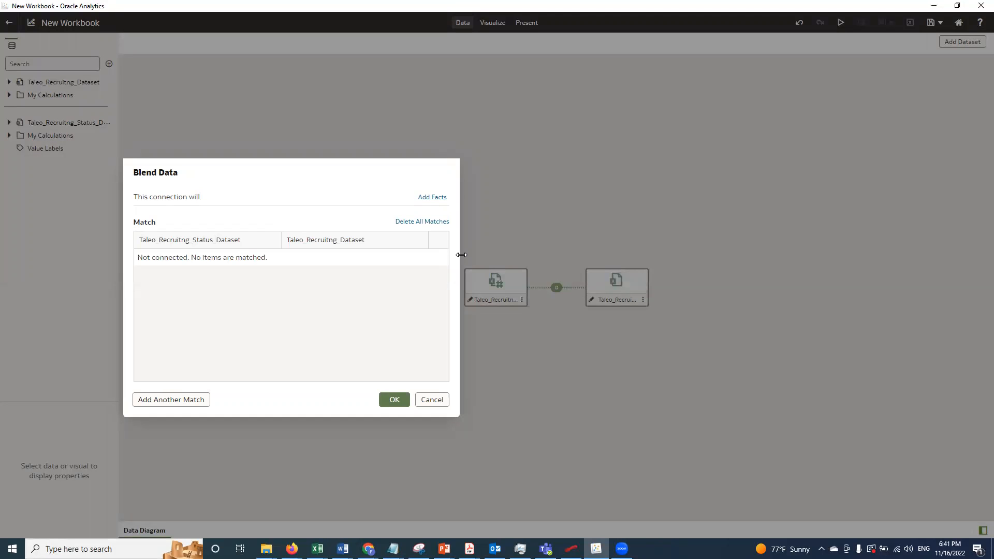
click(197, 406)
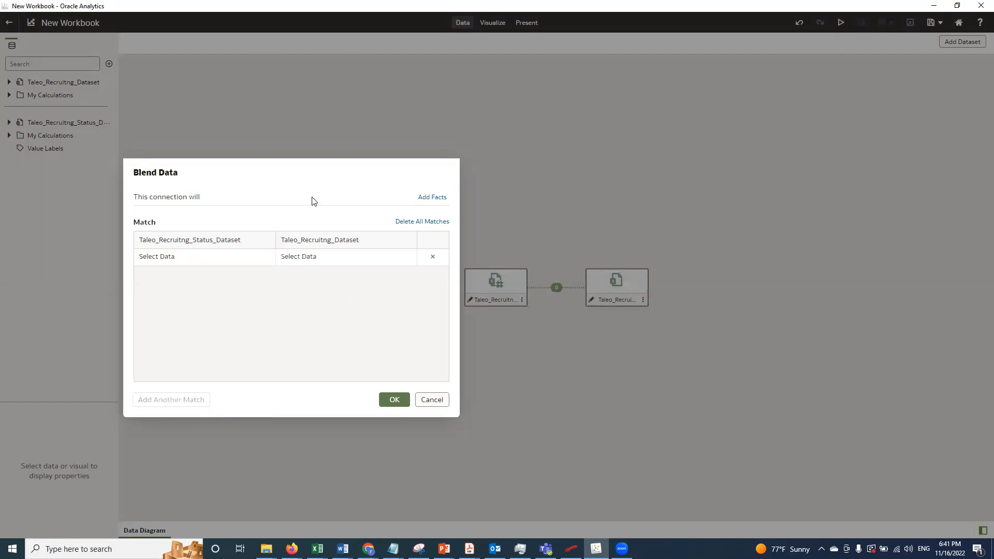
click(263, 256)
click(147, 295)
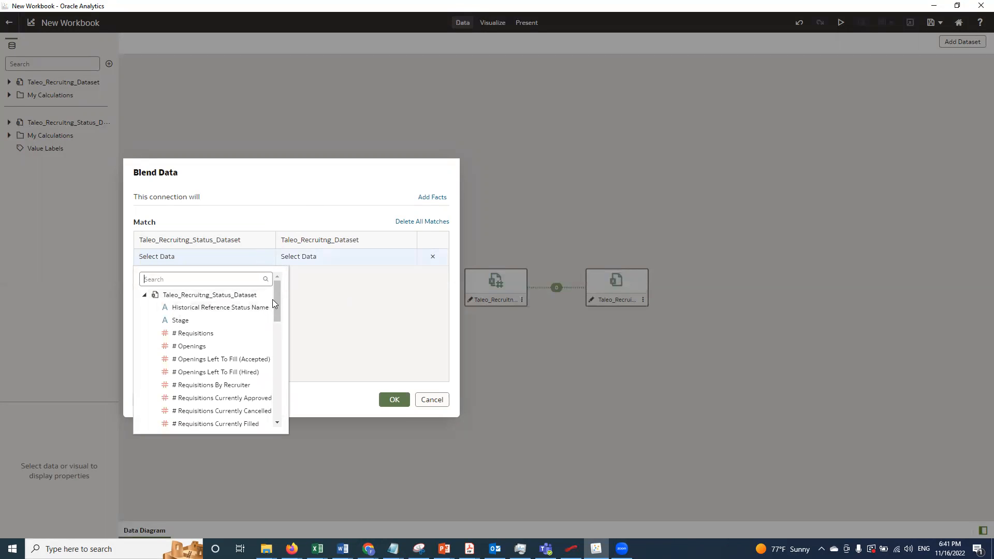
drag(276, 299, 274, 422)
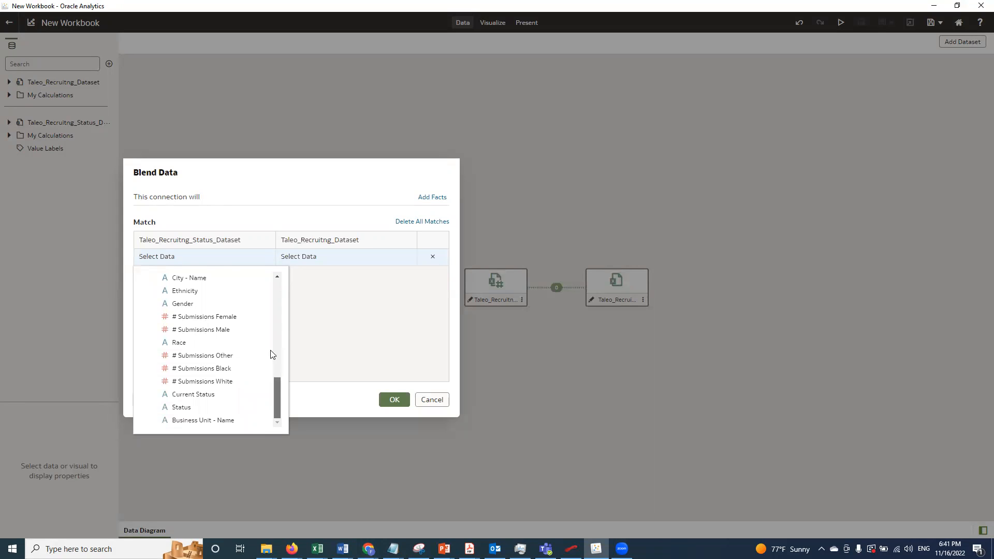
scroll(273, 368, up, 5)
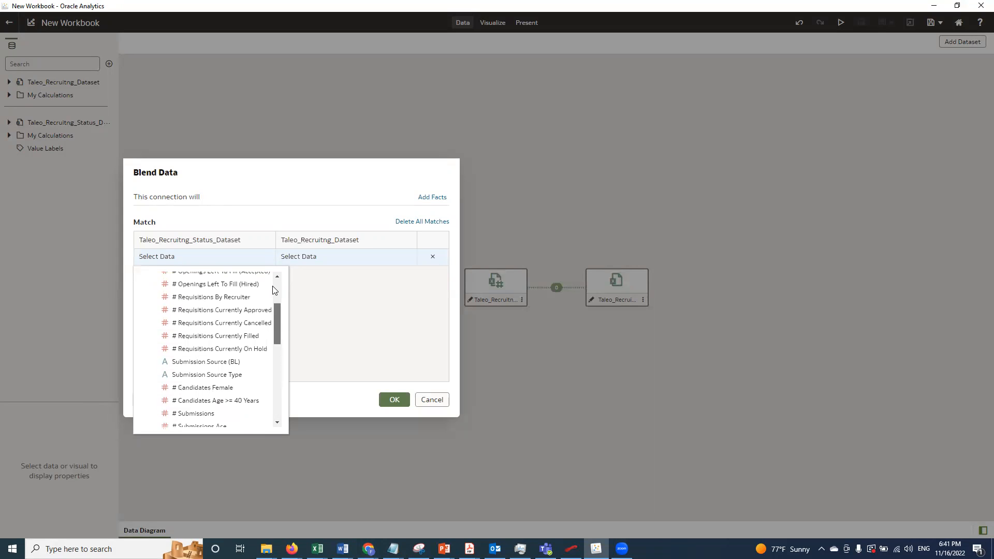
scroll(275, 290, up, 2)
drag(275, 299, 272, 381)
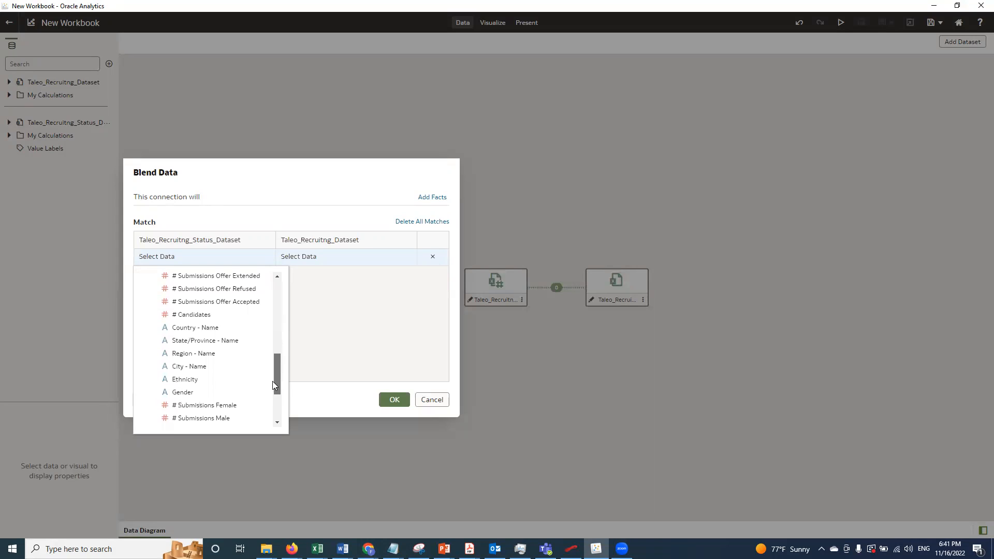
scroll(272, 381, down, 1)
scroll(273, 369, up, 1)
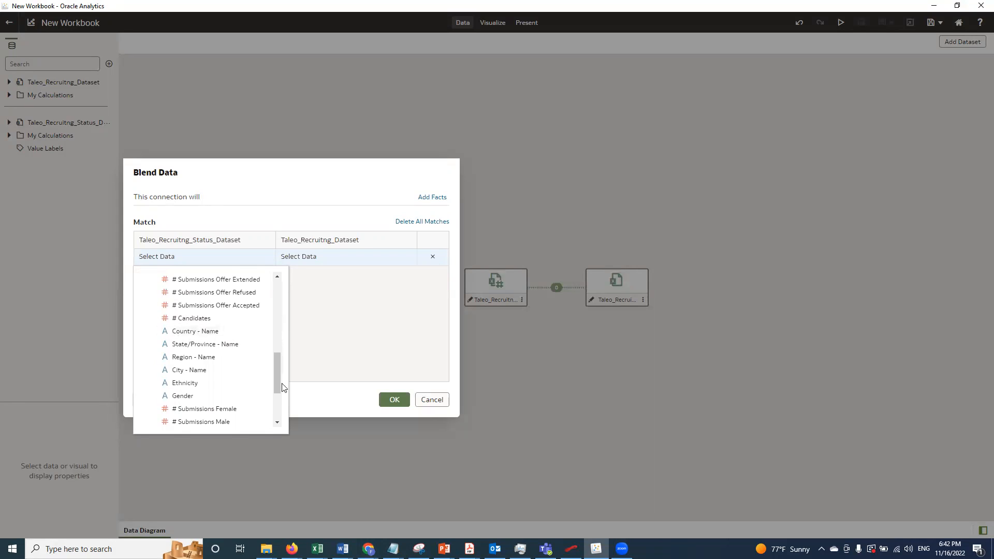
mouse_move(279, 382)
mouse_down()
mouse_move(283, 303)
mouse_move(284, 383)
mouse_up()
scroll(224, 318, up, 1)
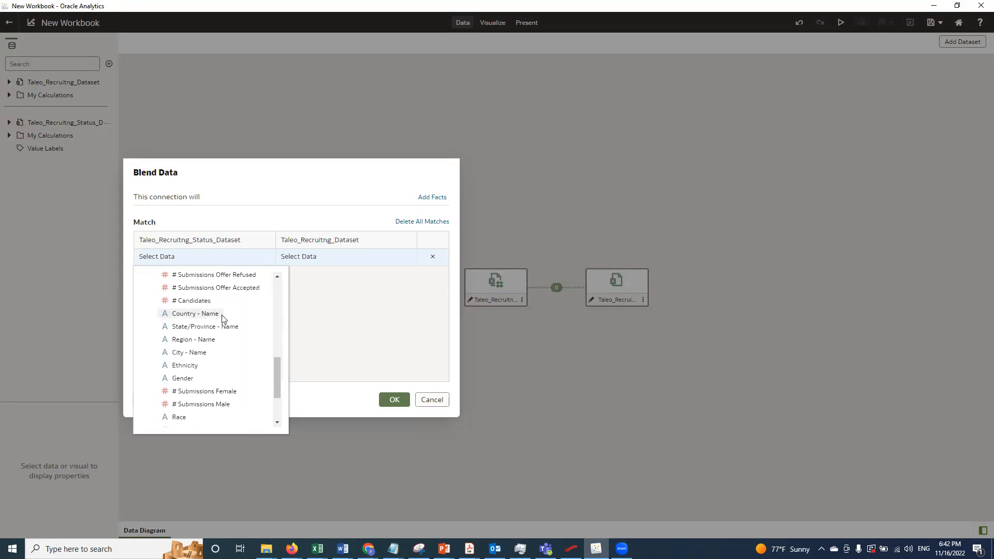
click(224, 314)
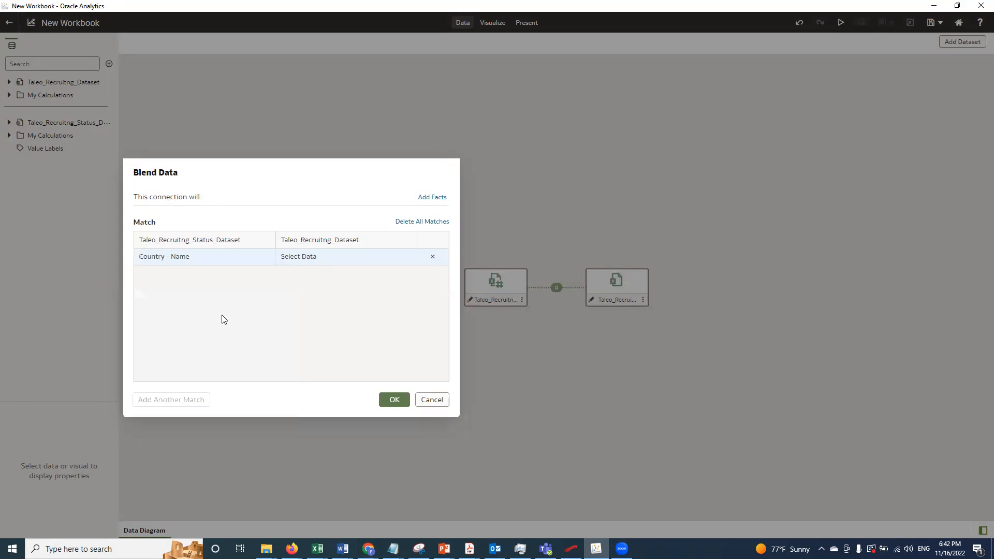
click(405, 262)
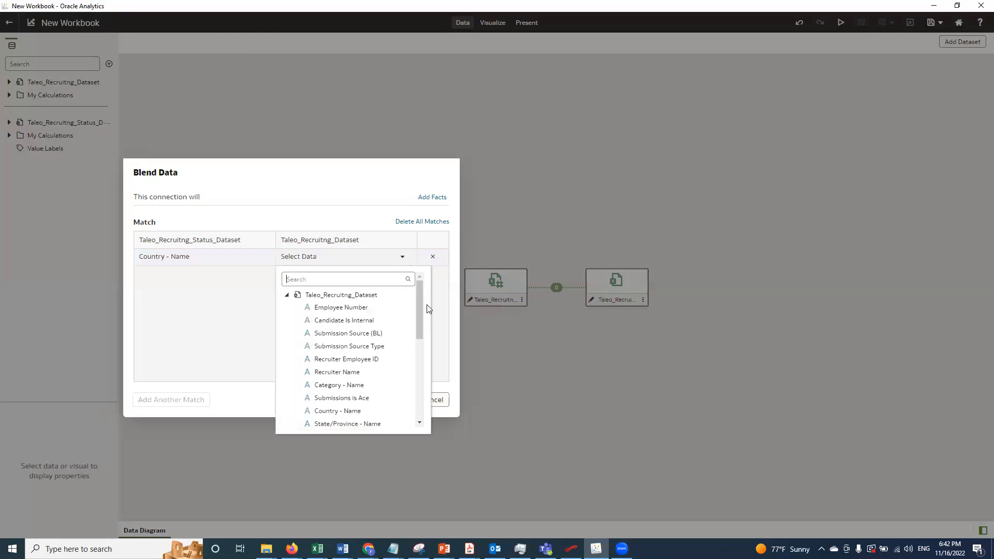
click(346, 412)
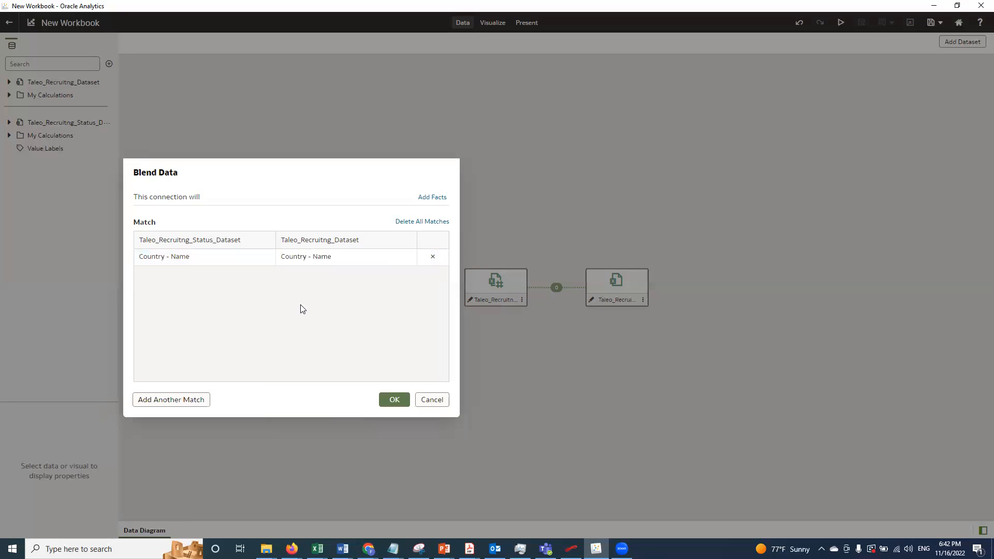
click(176, 402)
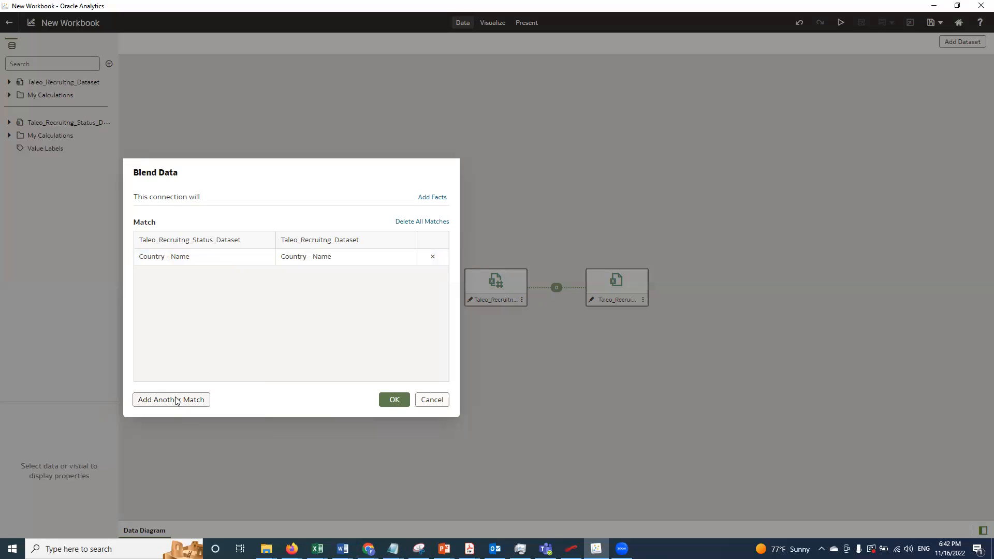
click(248, 281)
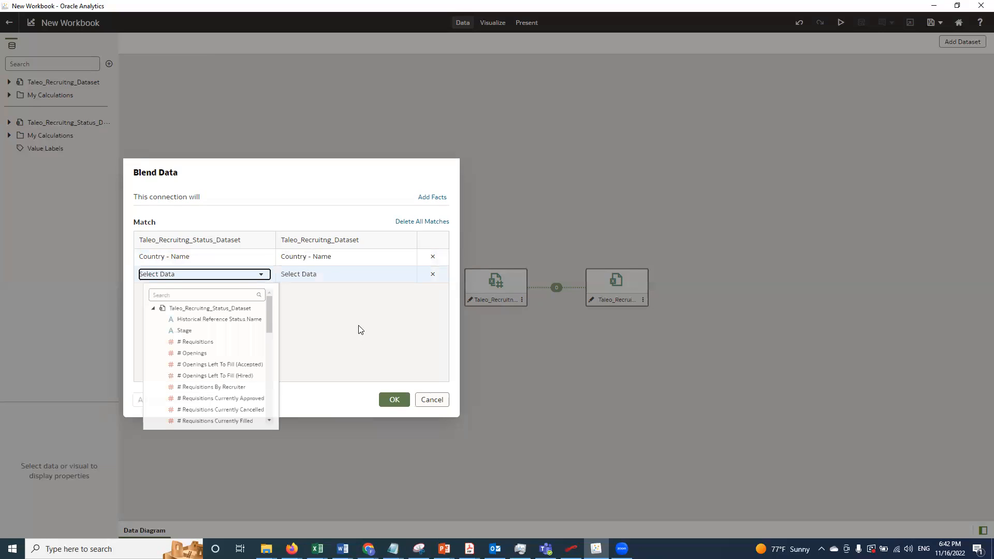
click(433, 272)
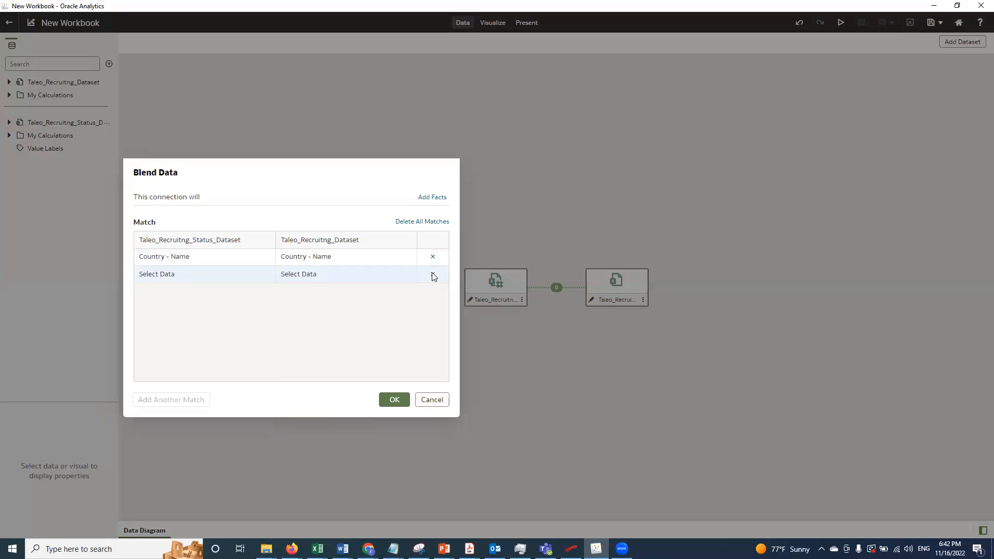
click(433, 274)
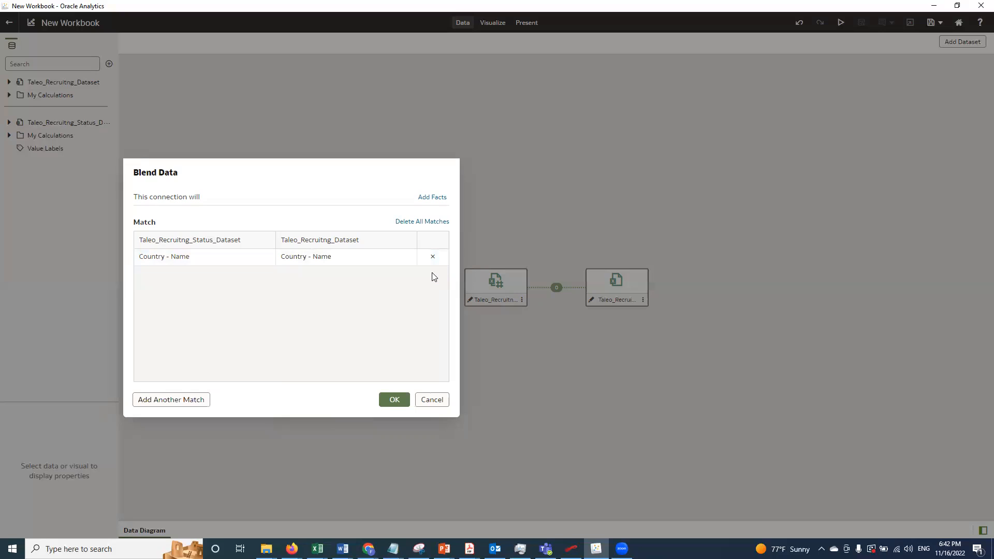
- Add another match to the blend and choose Business Unit - Name as its Taleo_Recruitng_Status_Dataset field
click(177, 406)
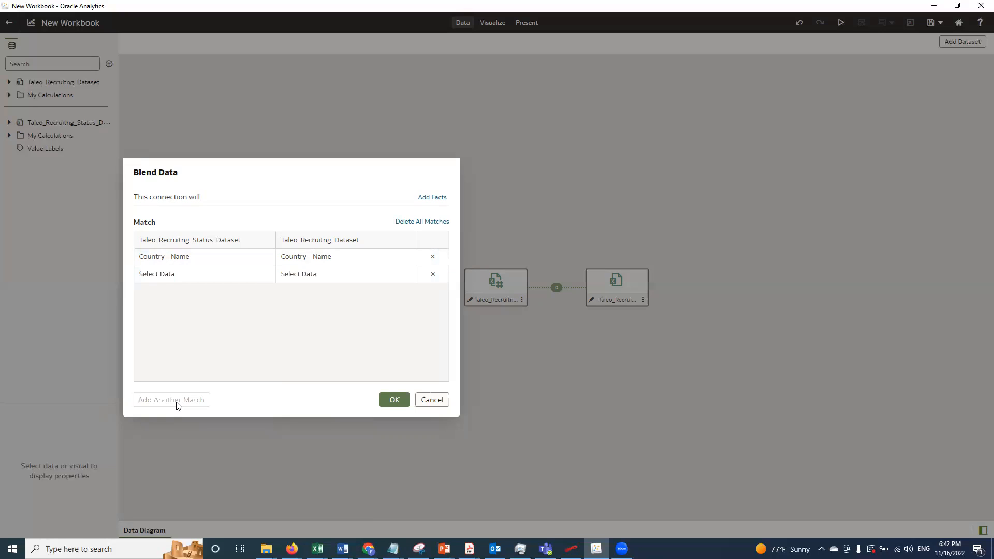
click(258, 275)
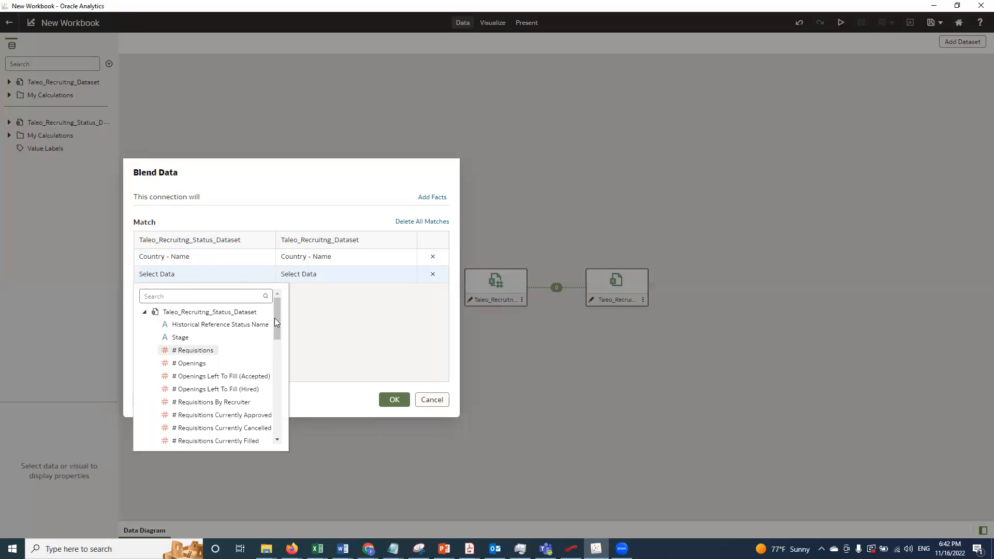
scroll(272, 363, down, 3)
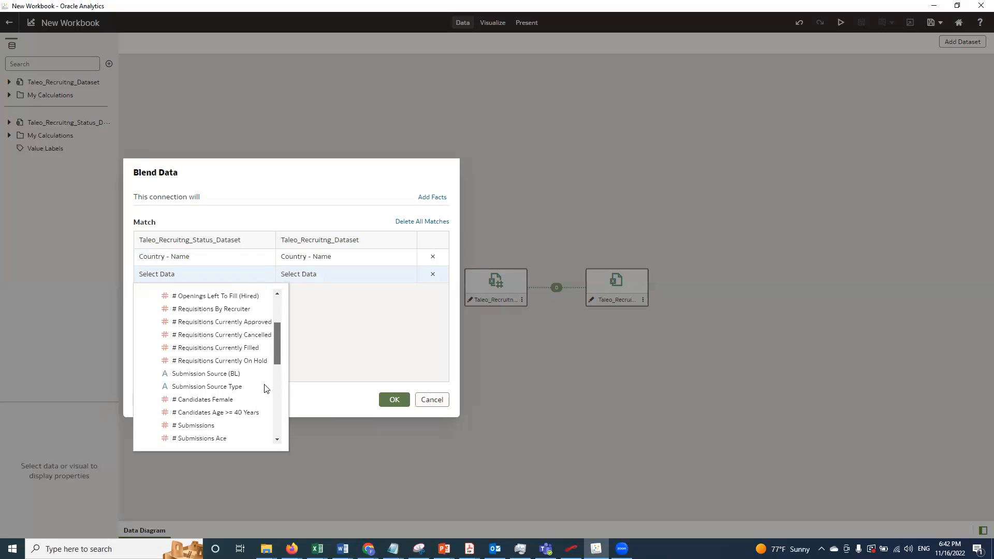
scroll(266, 384, down, 3)
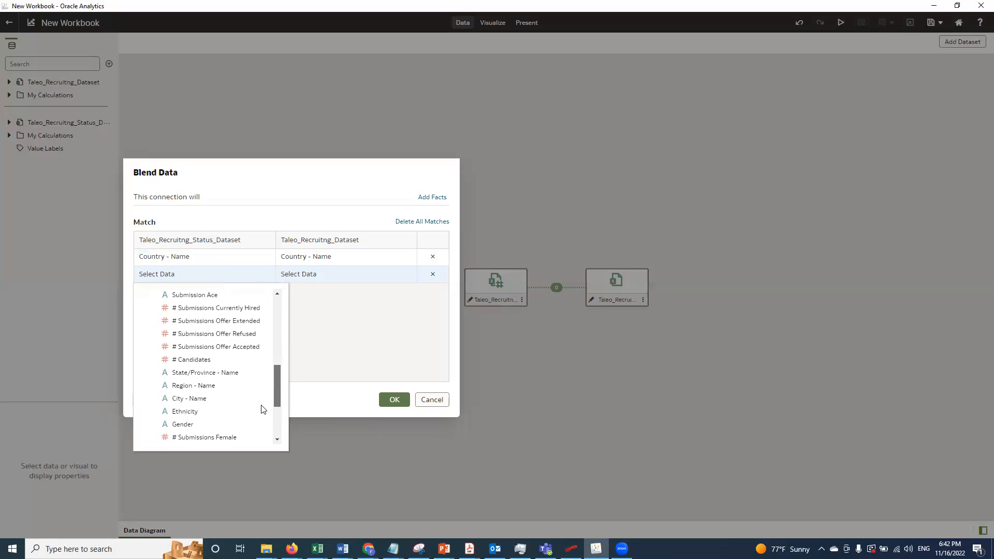
scroll(261, 408, down, 2)
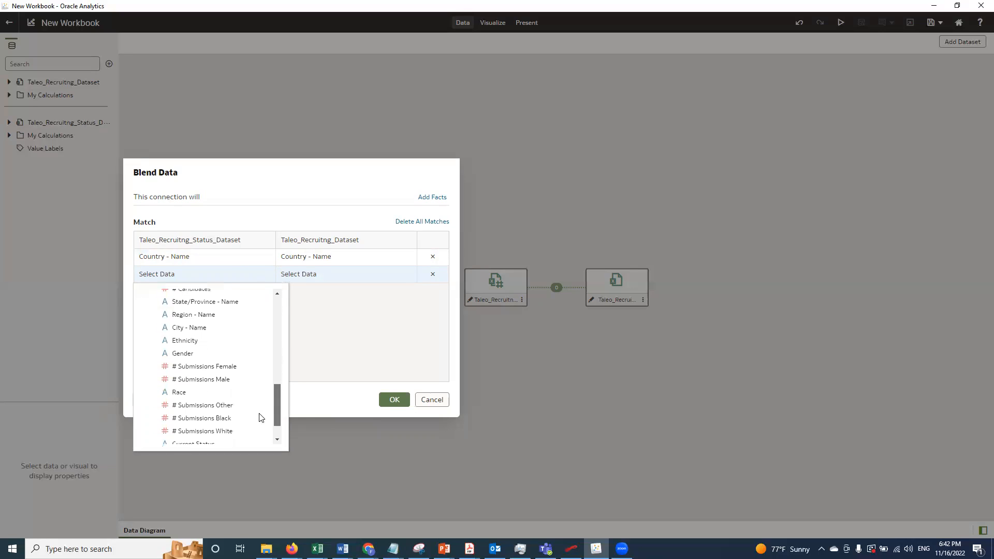
scroll(260, 414, down, 1)
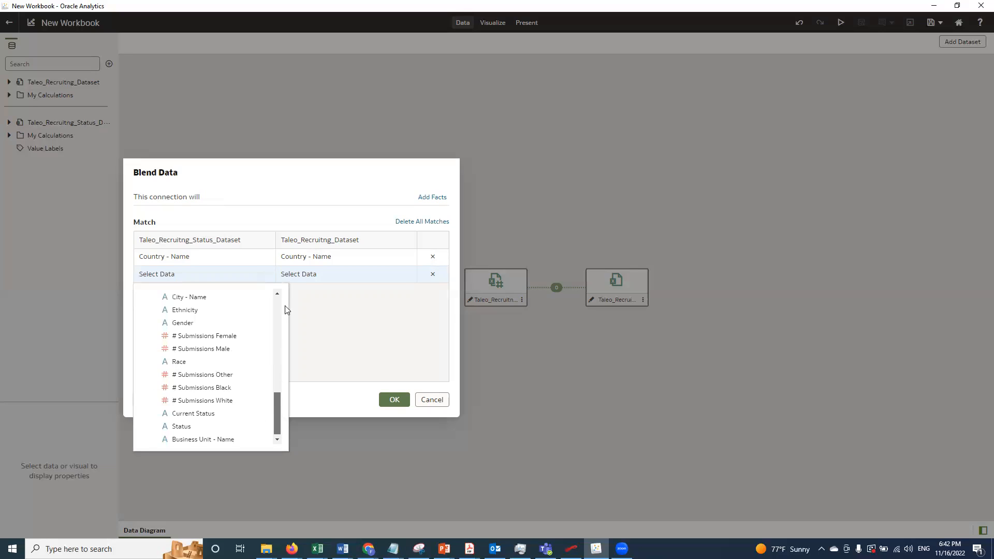
scroll(286, 310, up, 10)
scroll(290, 359, down, 5)
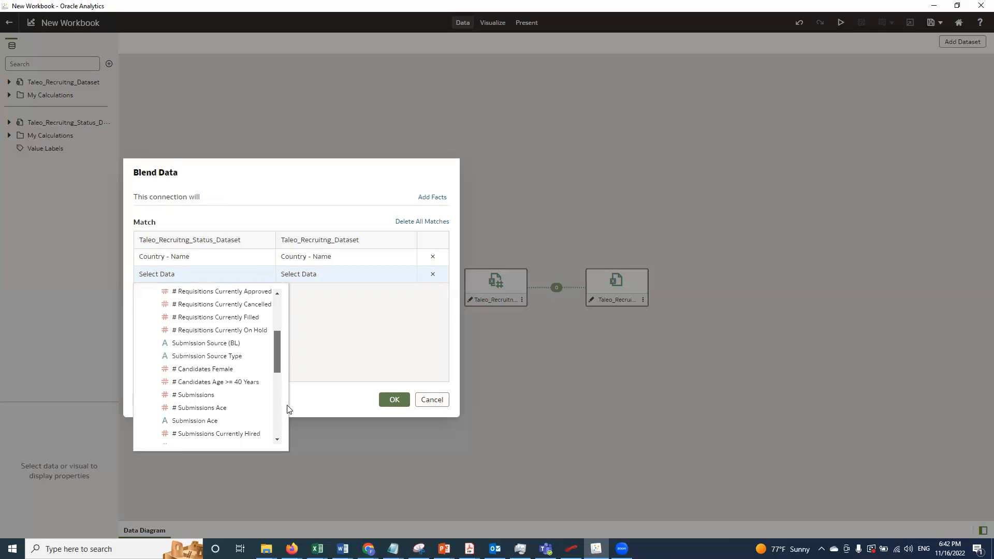
scroll(286, 414, down, 5)
scroll(286, 418, down, 1)
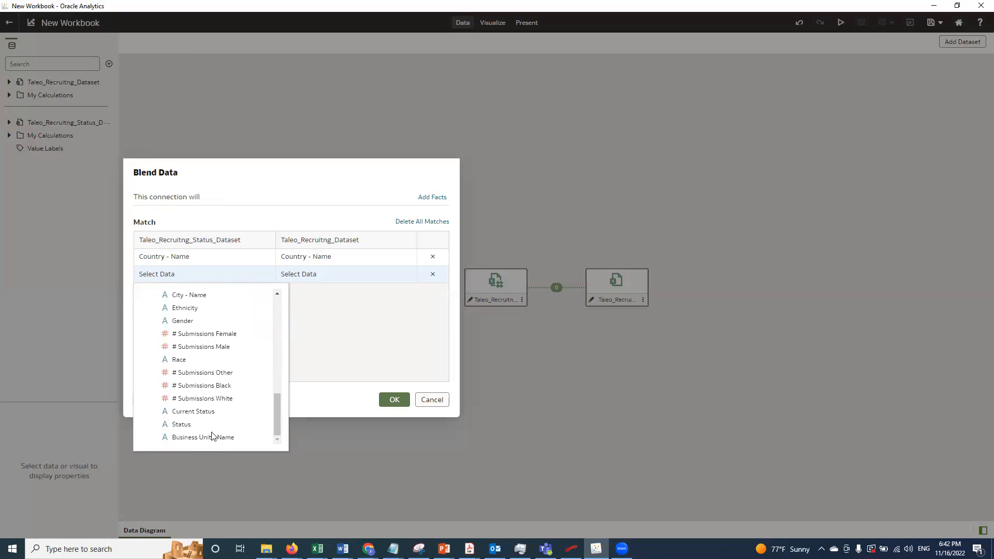
click(212, 437)
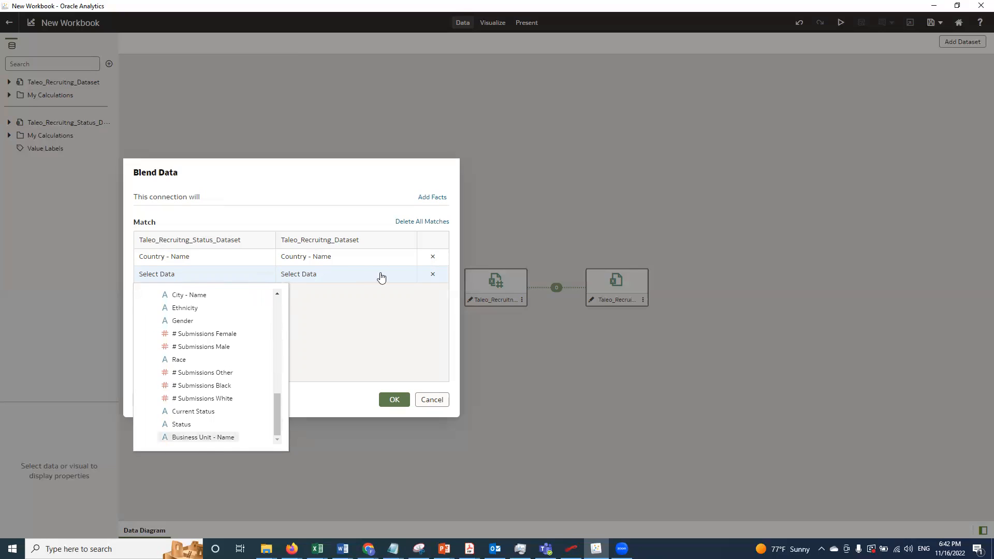
- Pair the new match with Business Unit - Name from Taleo_Recruitng_Dataset
click(382, 278)
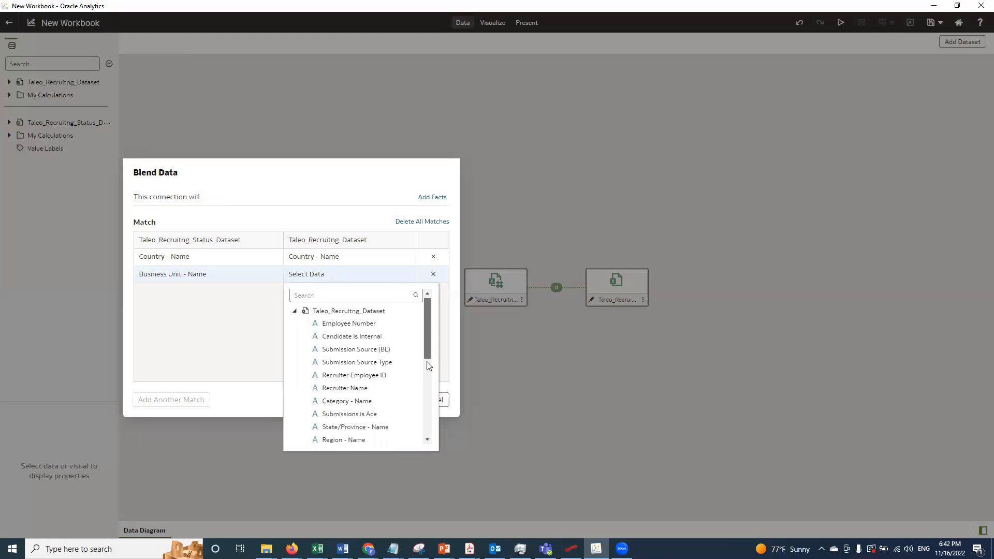
scroll(426, 361, down, 1)
scroll(425, 397, down, 1)
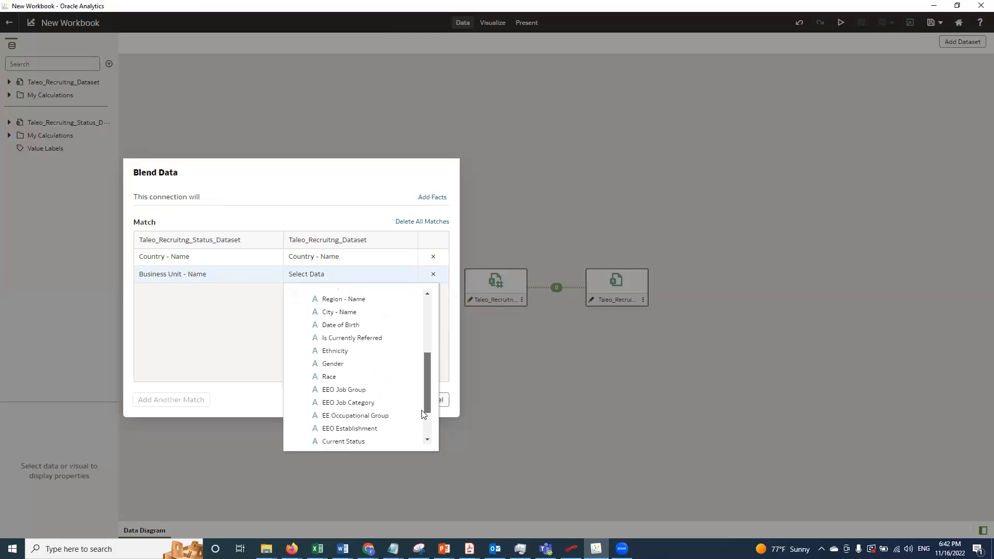
scroll(423, 414, down, 1)
scroll(372, 430, down, 1)
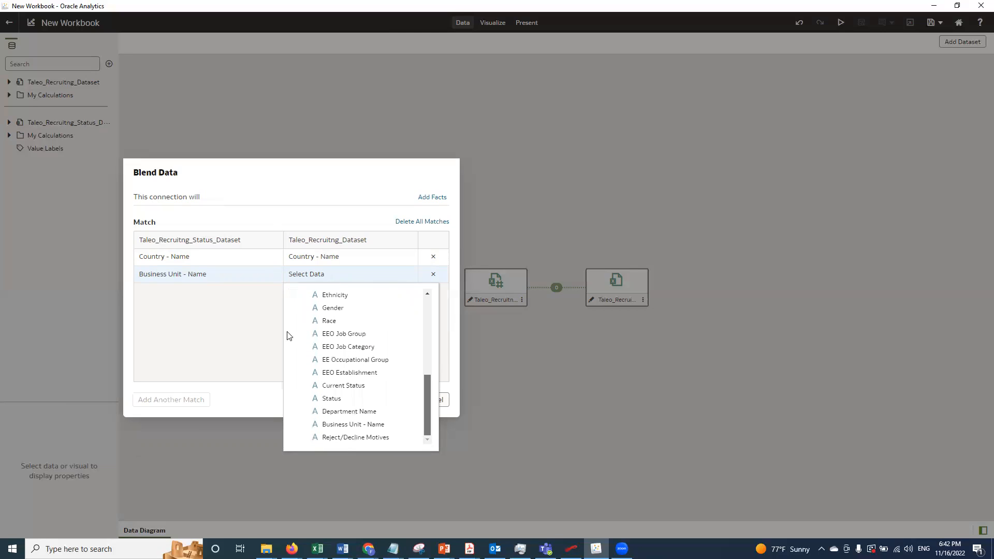
click(353, 424)
- Add a blend match between Region - Name in the status dataset and Region - Name in Taleo_Recruitng_Dataset
click(189, 404)
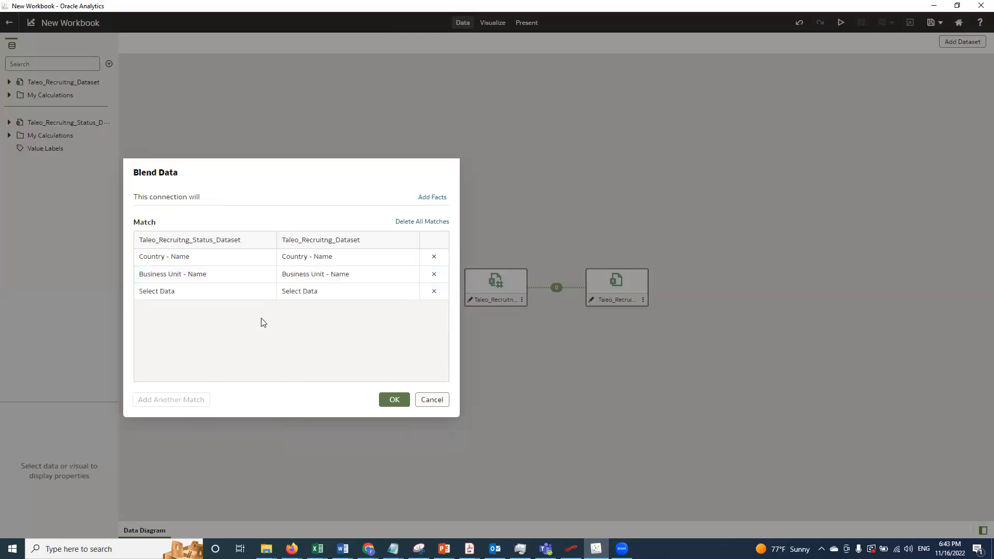
click(256, 294)
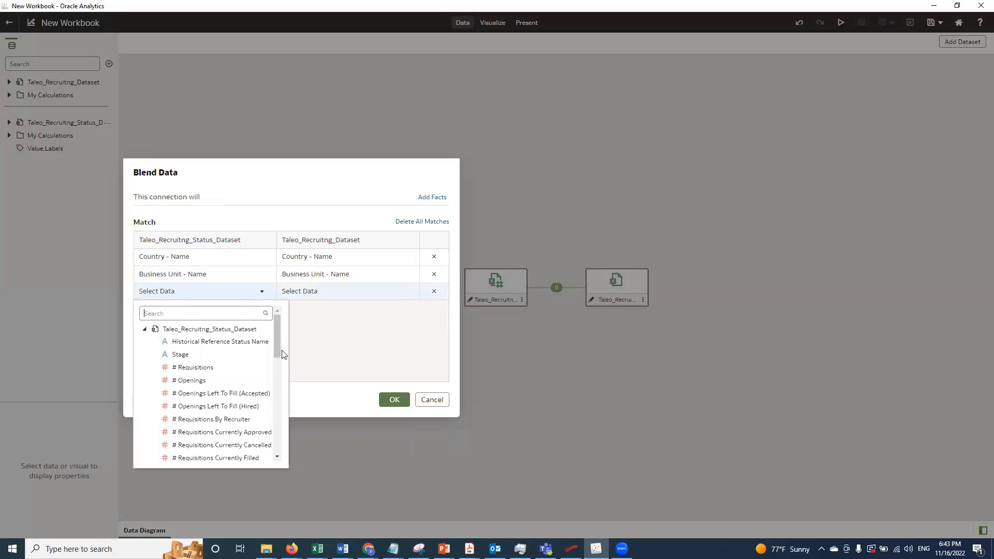
drag(277, 347, 273, 420)
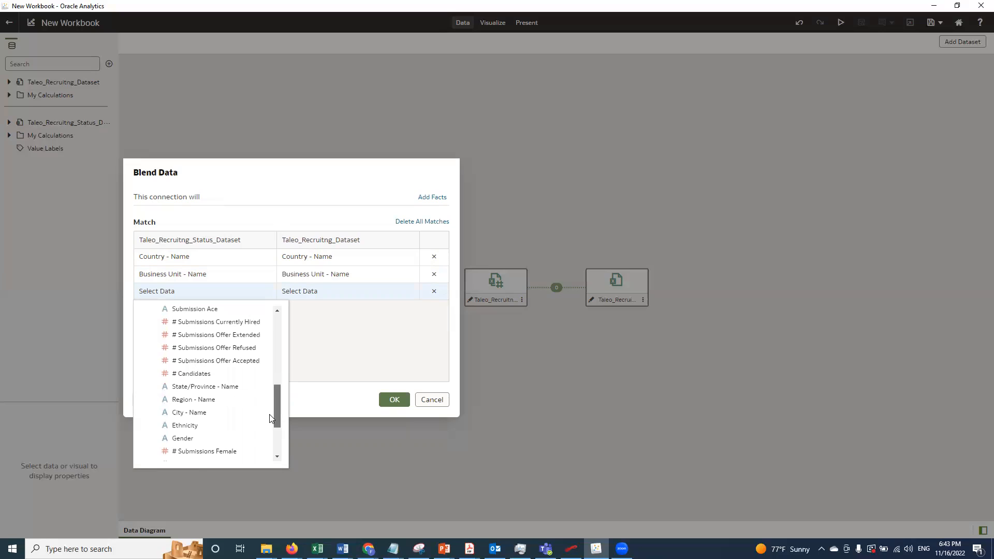
click(207, 399)
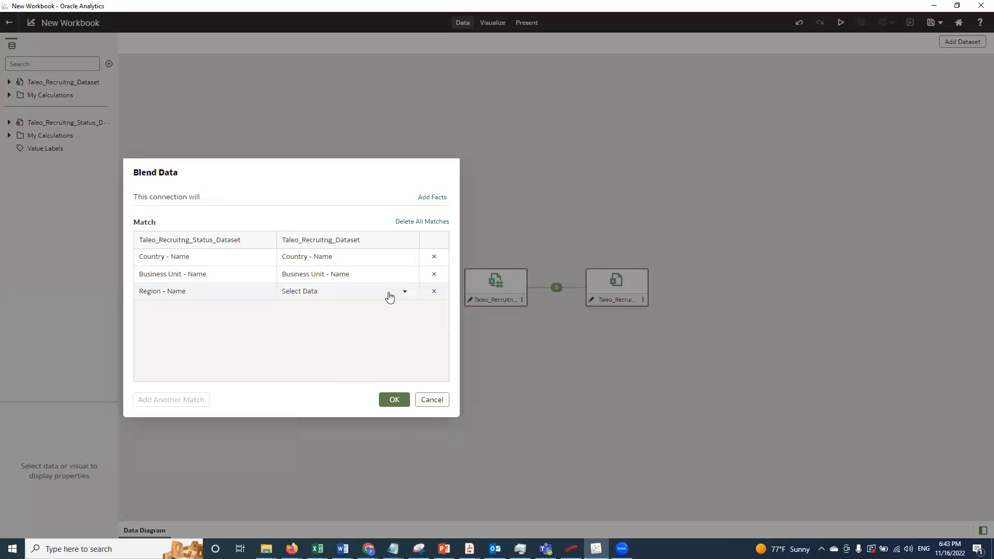
click(388, 294)
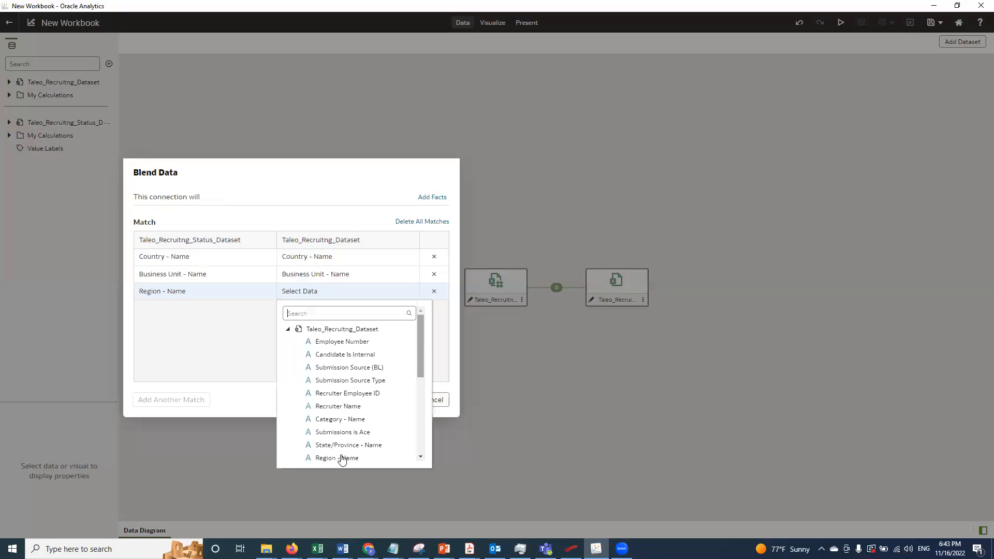
click(231, 361)
- Add a blend match pairing City - Name in the status dataset with City - Name in Taleo_Recruitng_Dataset
click(191, 407)
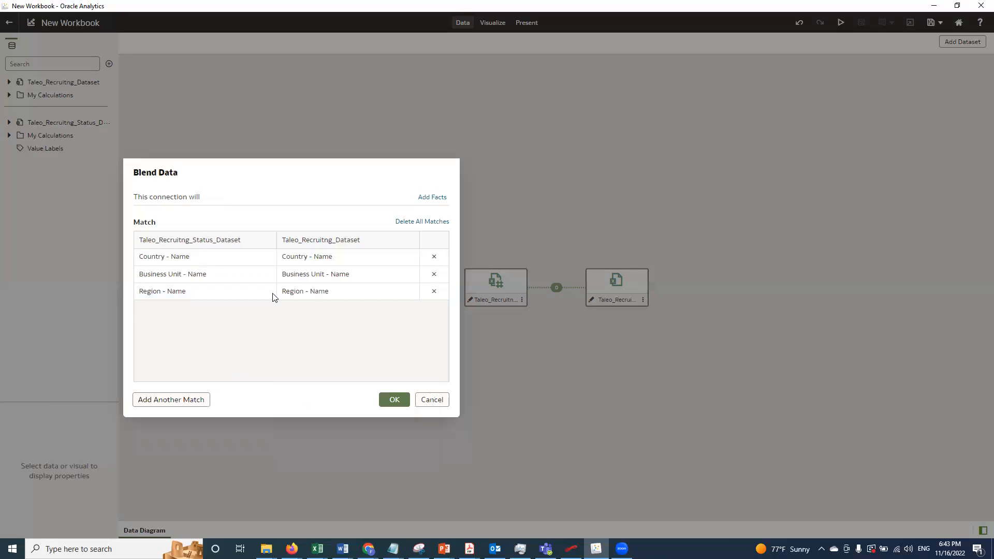
click(264, 308)
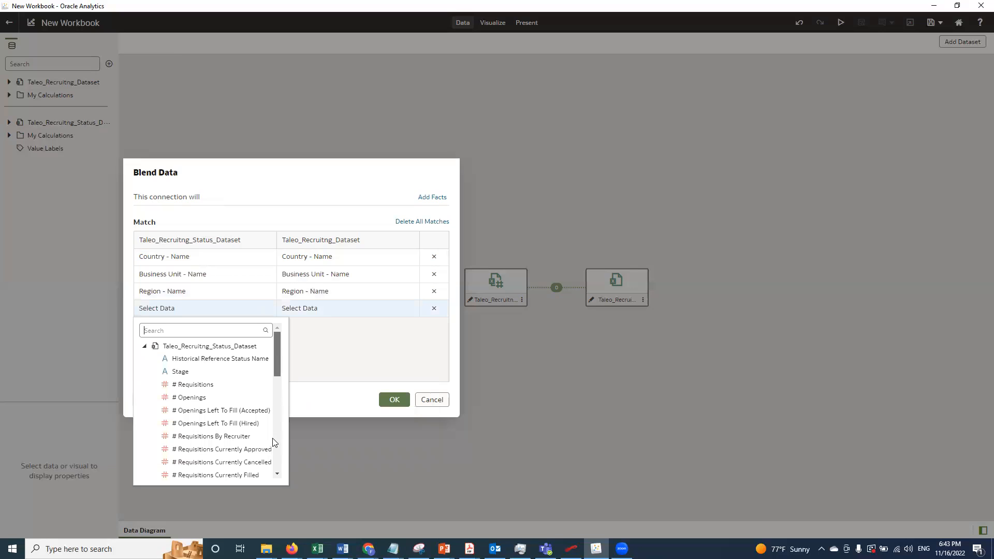
scroll(272, 438, down, 5)
click(212, 403)
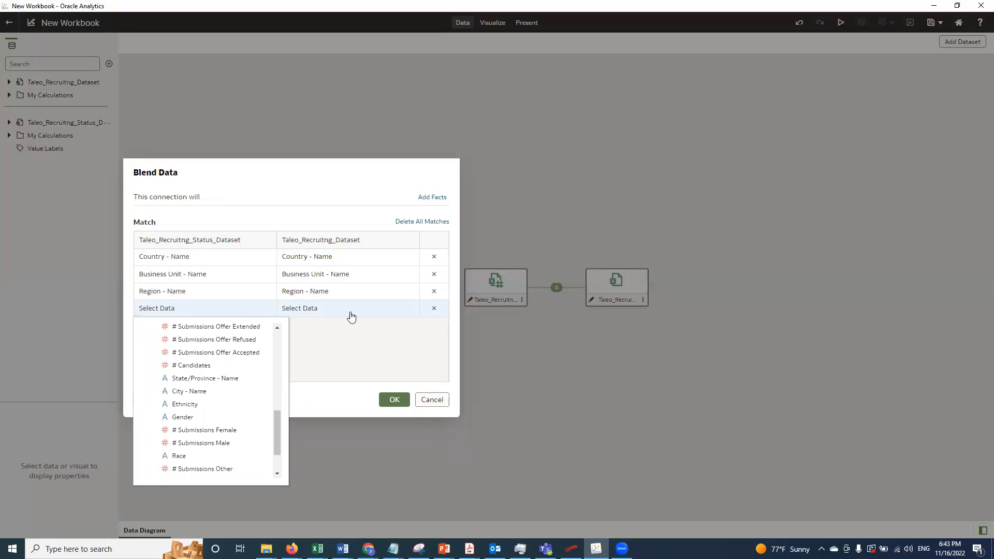
click(399, 310)
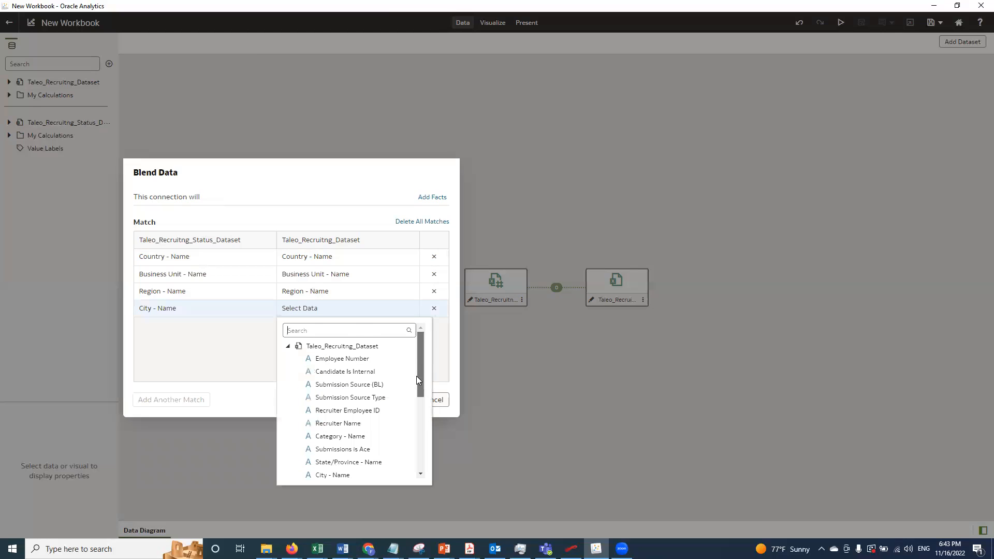
scroll(416, 376, down, 1)
scroll(344, 474, down, 1)
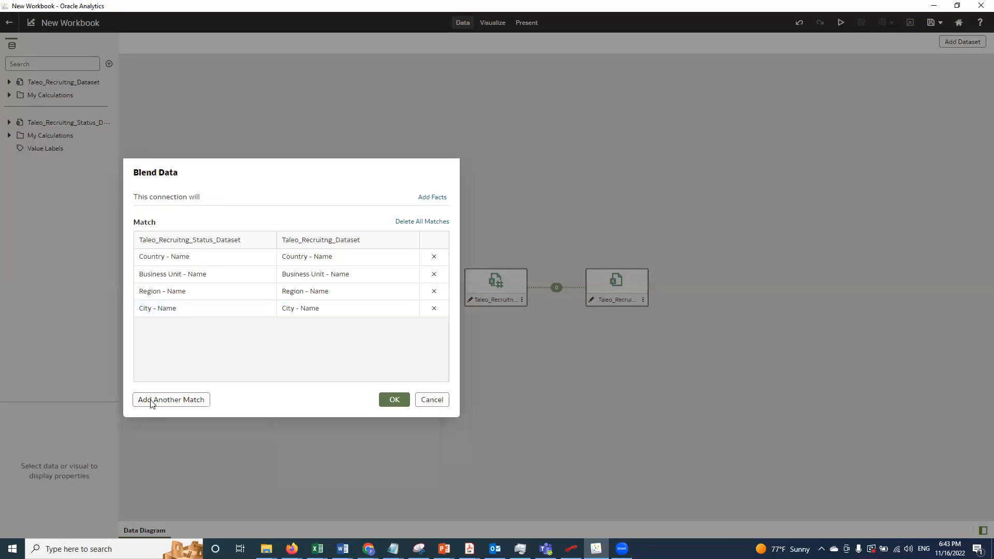
- Add a blend match pairing State/Province - Name in the status dataset with State/Province - Name in Taleo_Recruitng_Dataset
click(152, 402)
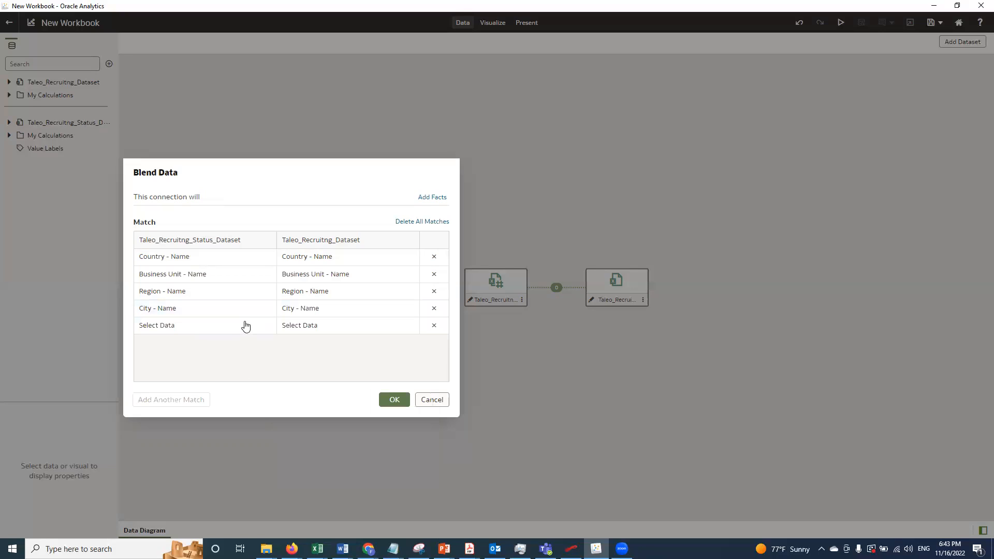
click(245, 325)
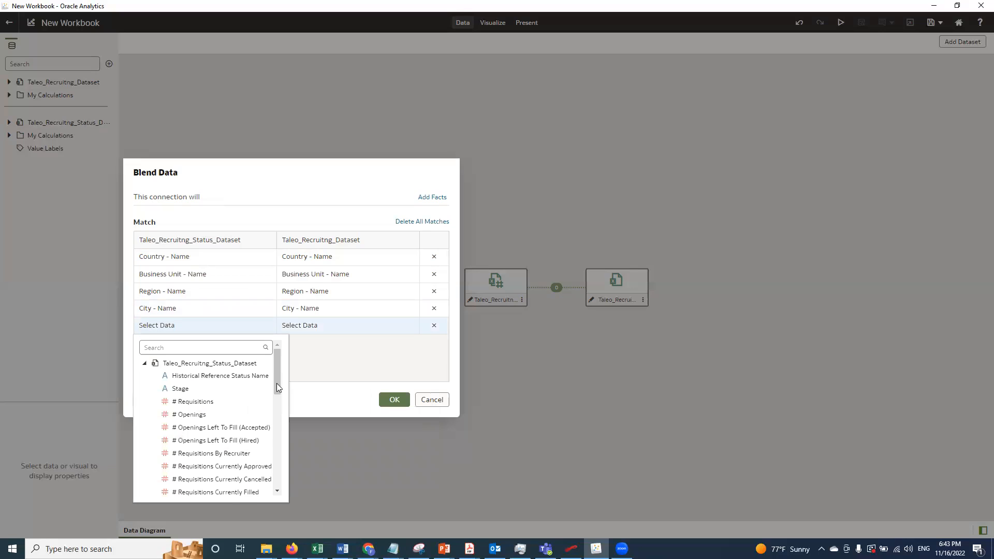
scroll(278, 393, down, 1)
scroll(278, 403, down, 2)
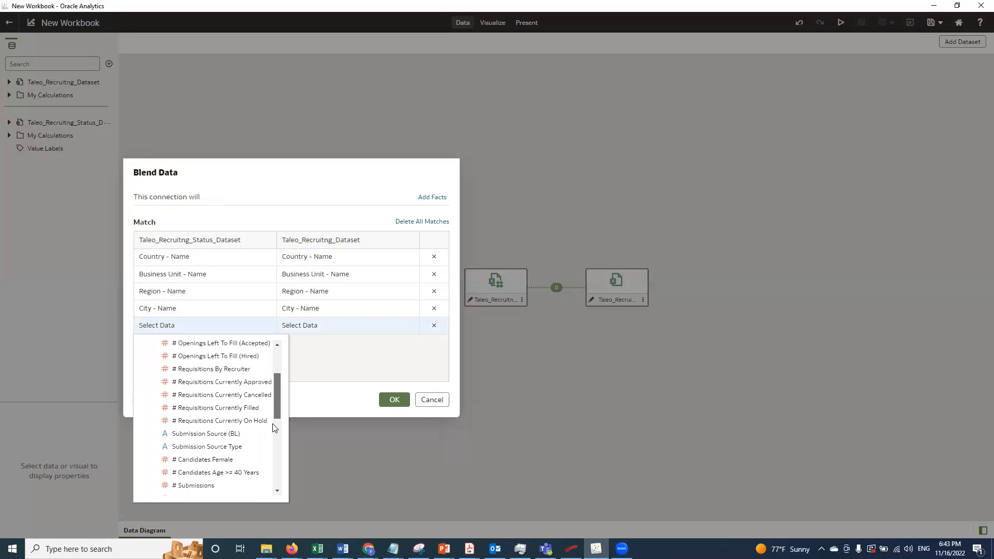
scroll(274, 428, down, 2)
click(622, 548)
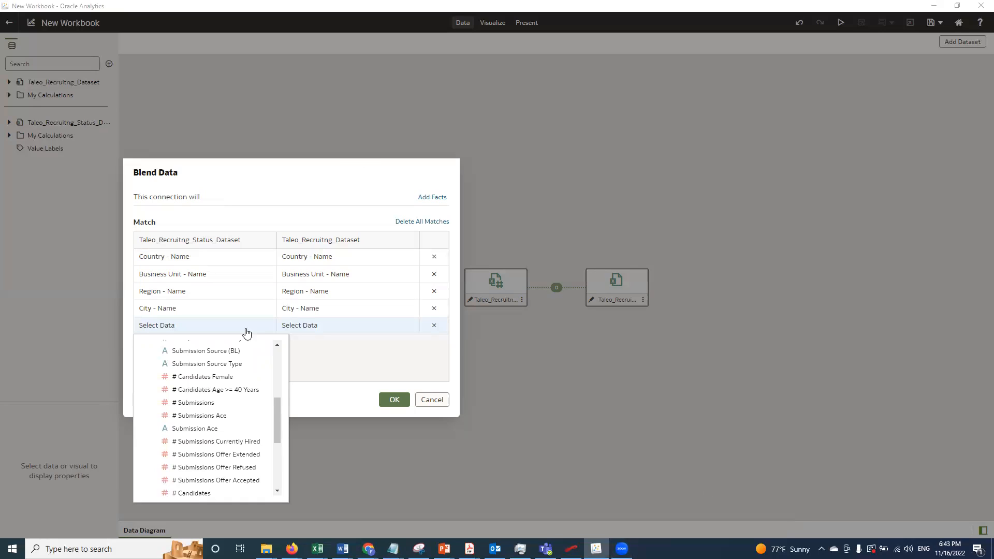
scroll(261, 352, up, 5)
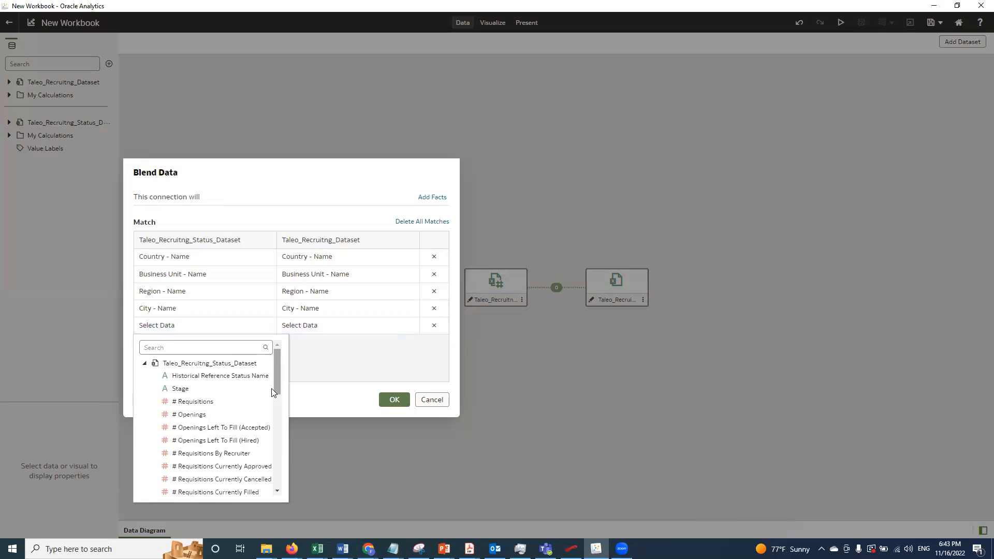
scroll(270, 437, down, 5)
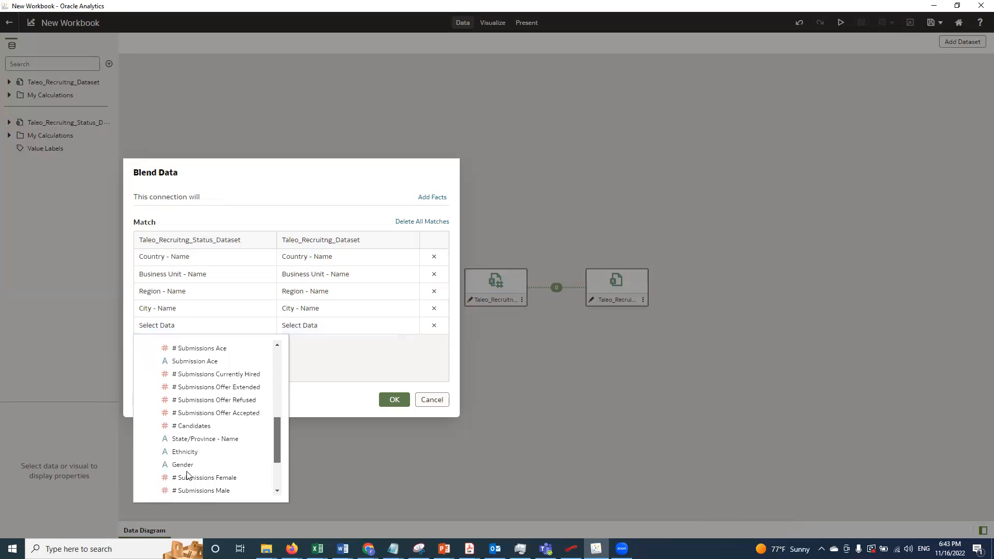
click(199, 439)
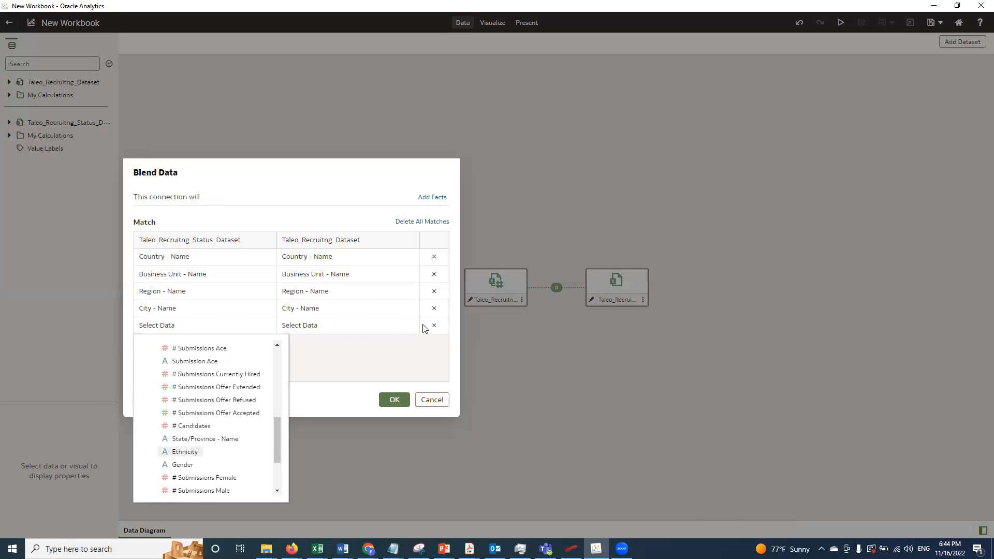
click(398, 332)
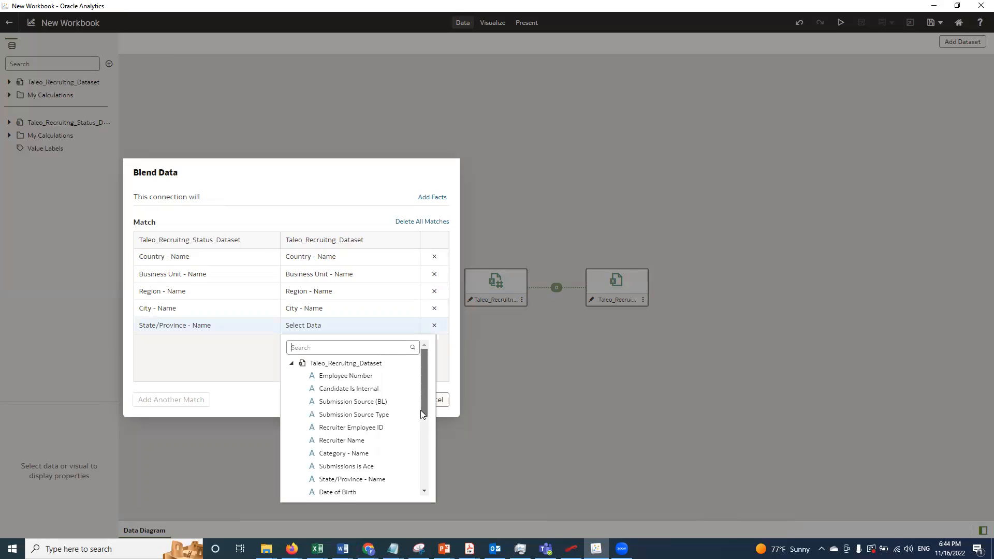
scroll(422, 412, down, 2)
click(361, 438)
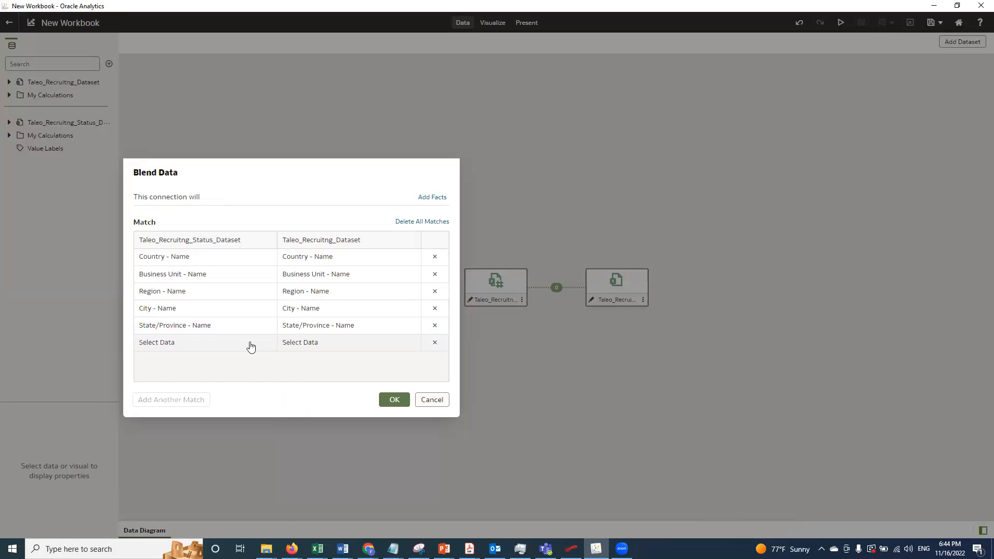
- Match Submission Source (BL) in the status dataset with Submission Source (BL) in Taleo_Recruitng_Dataset
click(250, 343)
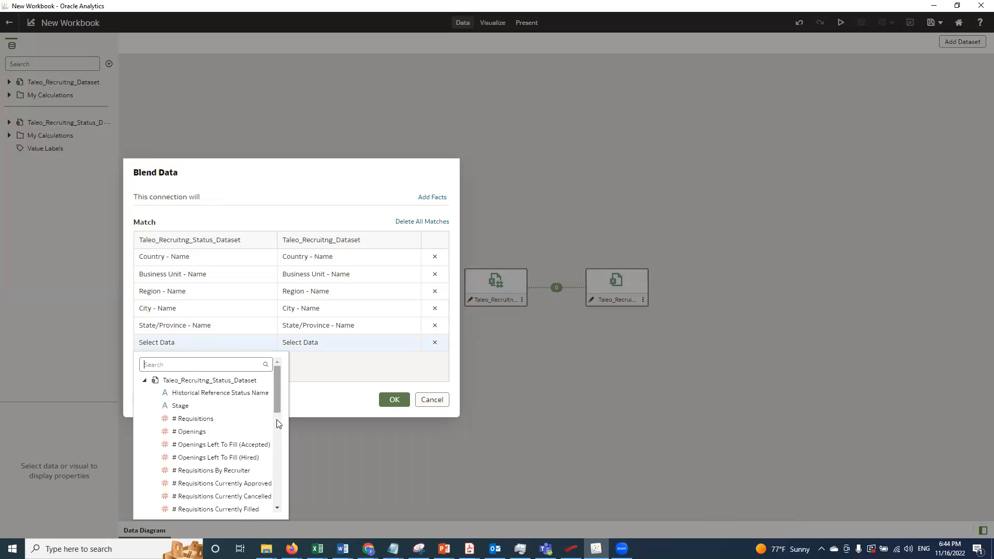
scroll(276, 432, down, 1)
scroll(275, 432, down, 4)
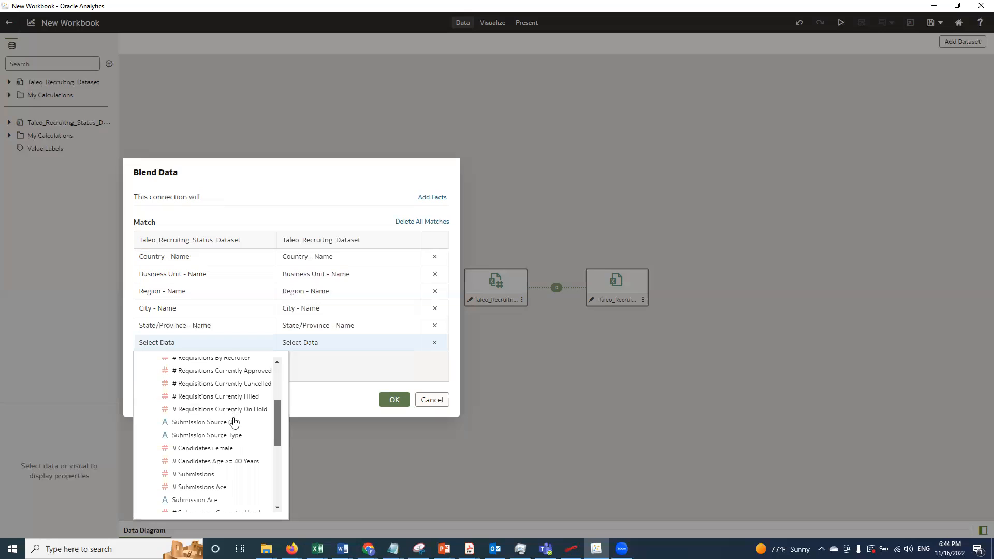
click(410, 346)
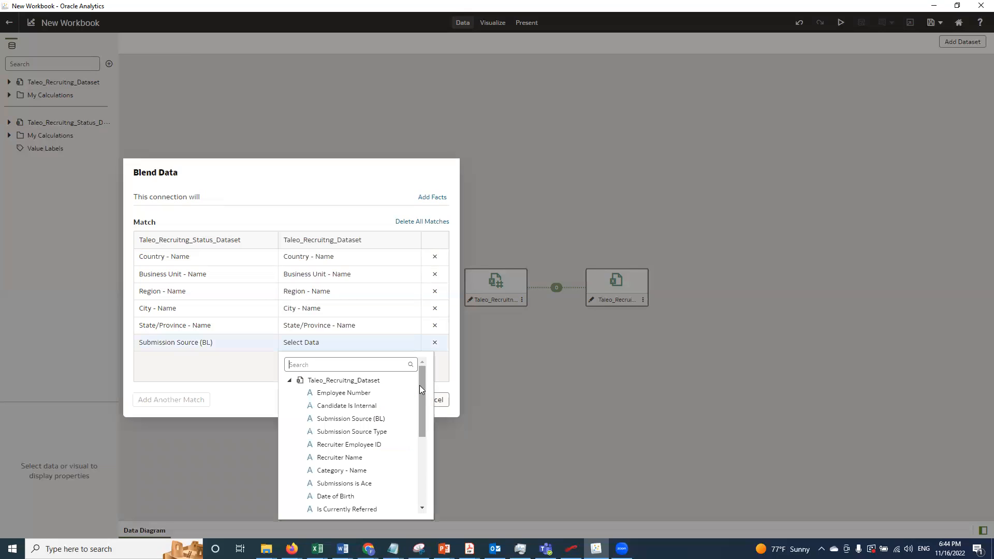
click(359, 419)
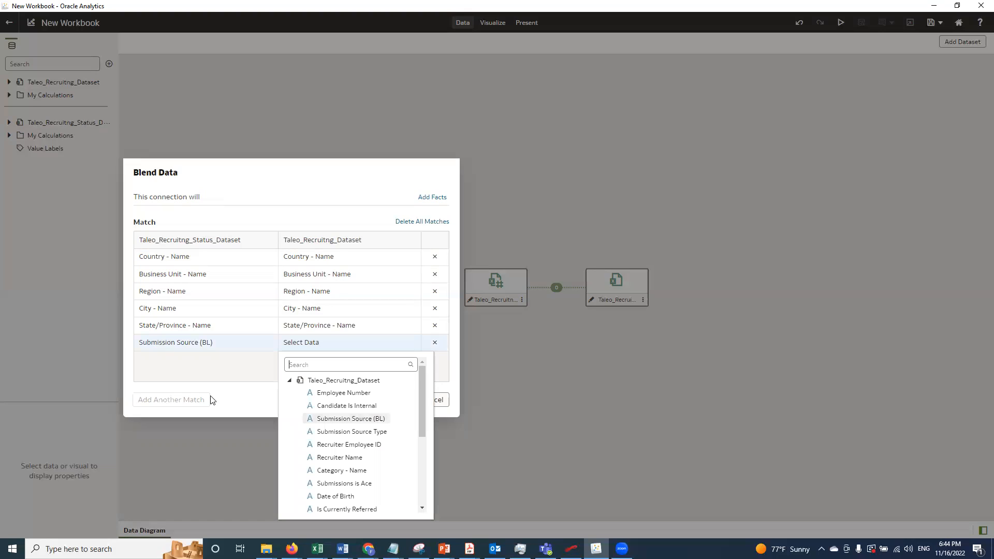
- Add a blend match pairing Ethnicity in the status dataset with Ethnicity in Taleo_Recruitng_Dataset
click(201, 401)
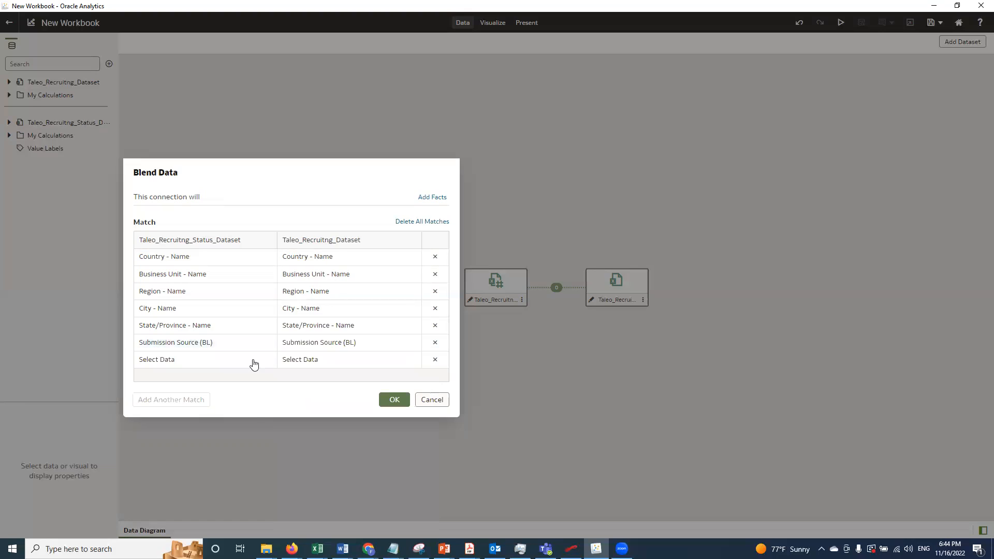
click(254, 364)
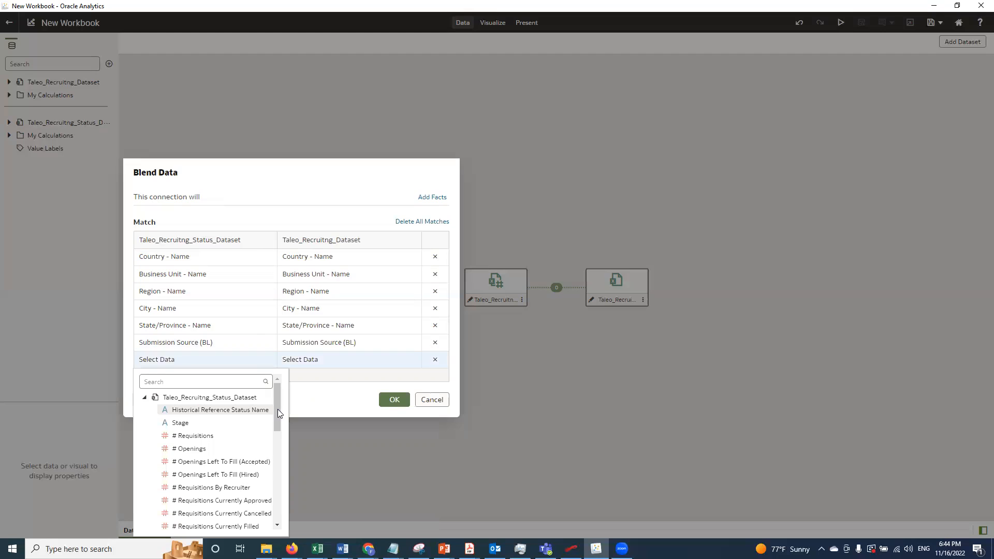
scroll(270, 456, down, 3)
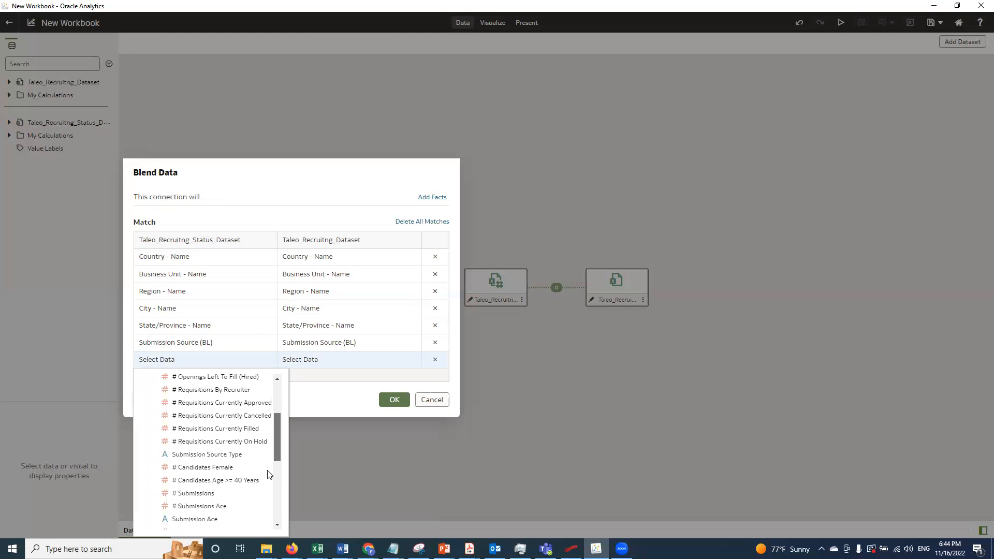
scroll(269, 475, down, 5)
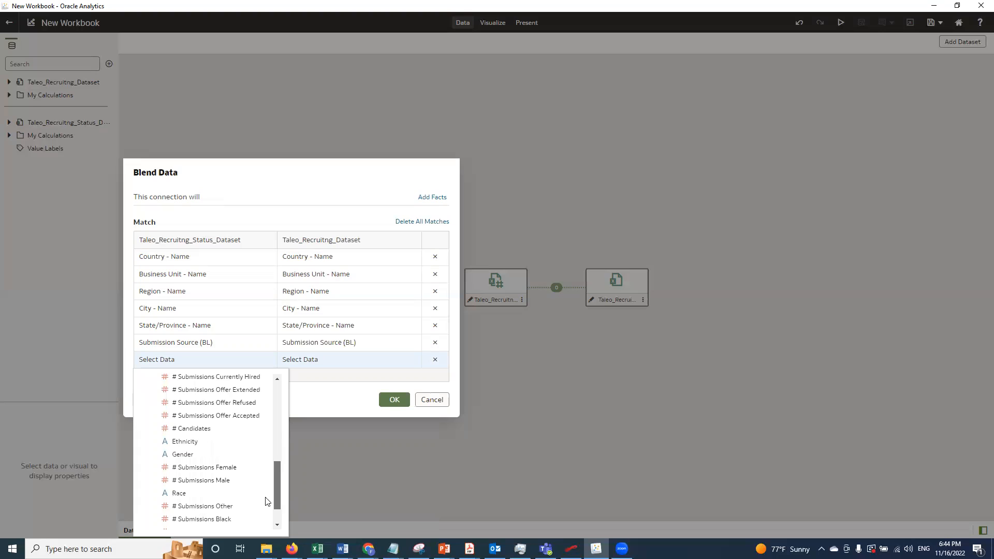
scroll(266, 501, down, 2)
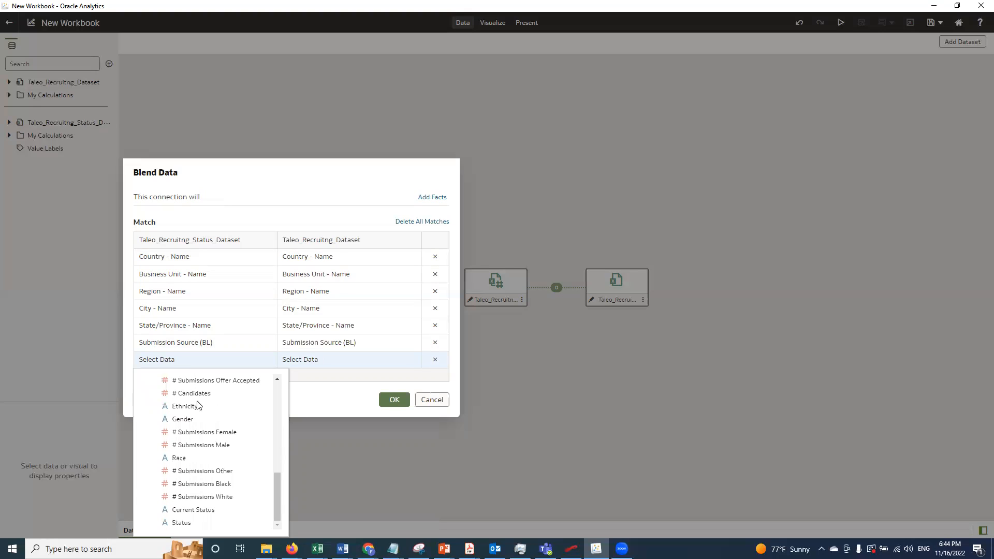
click(402, 361)
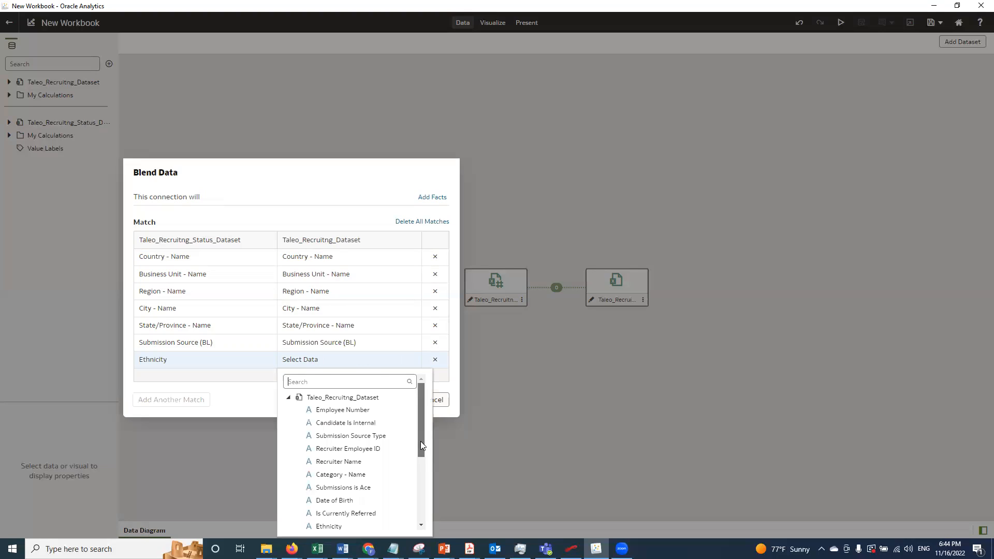
scroll(420, 441, down, 1)
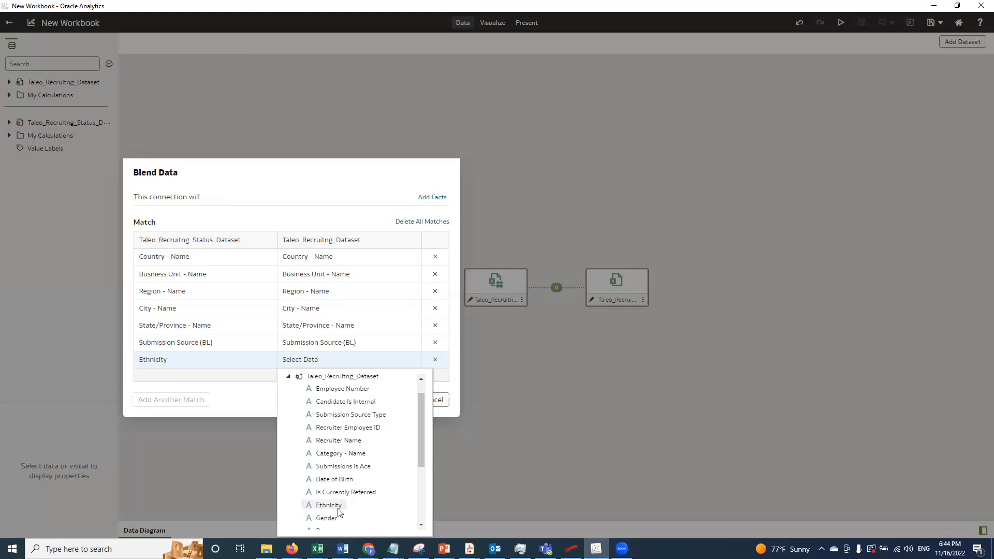
click(332, 505)
- Add a blend match between Gender in both datasets and apply the blend settings
click(196, 399)
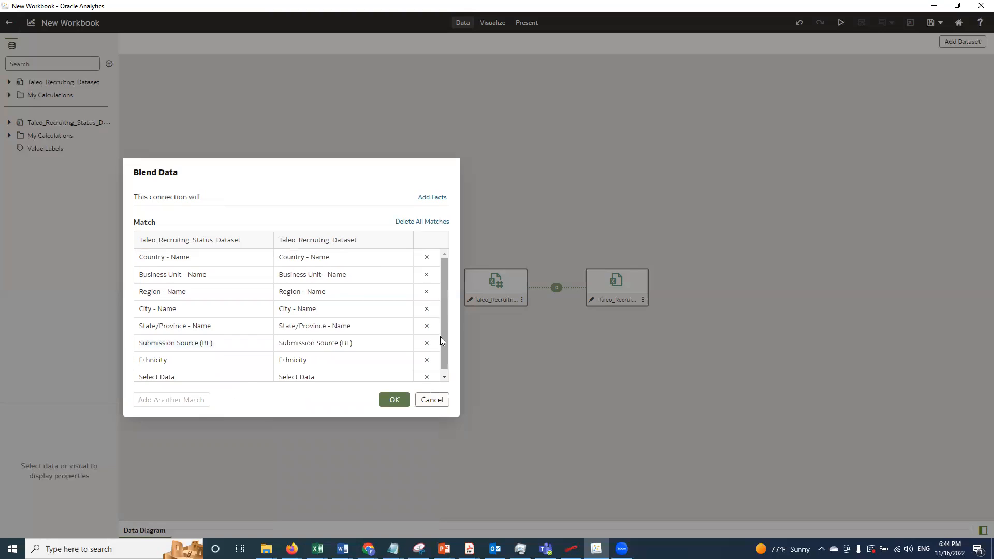
click(252, 376)
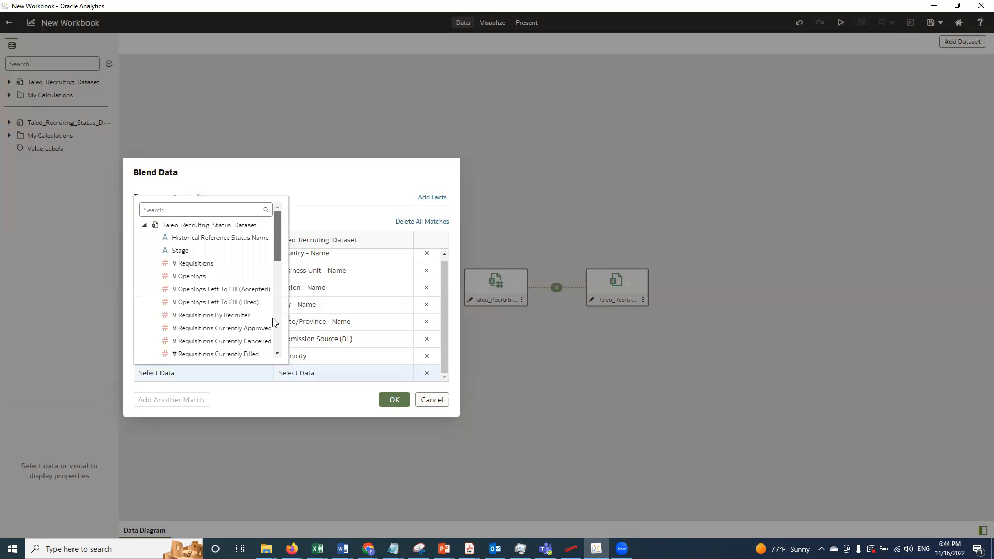
scroll(272, 318, down, 5)
scroll(271, 342, down, 1)
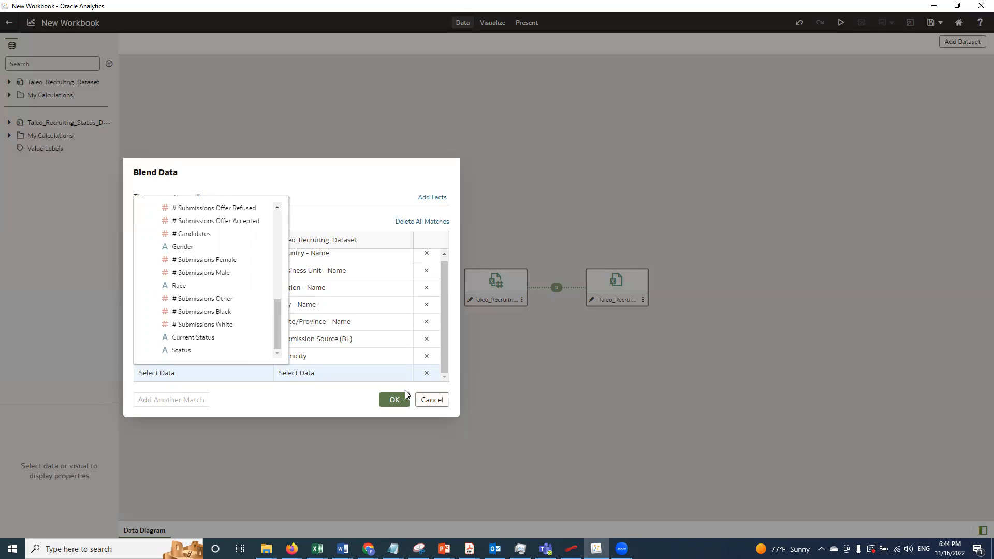
click(400, 373)
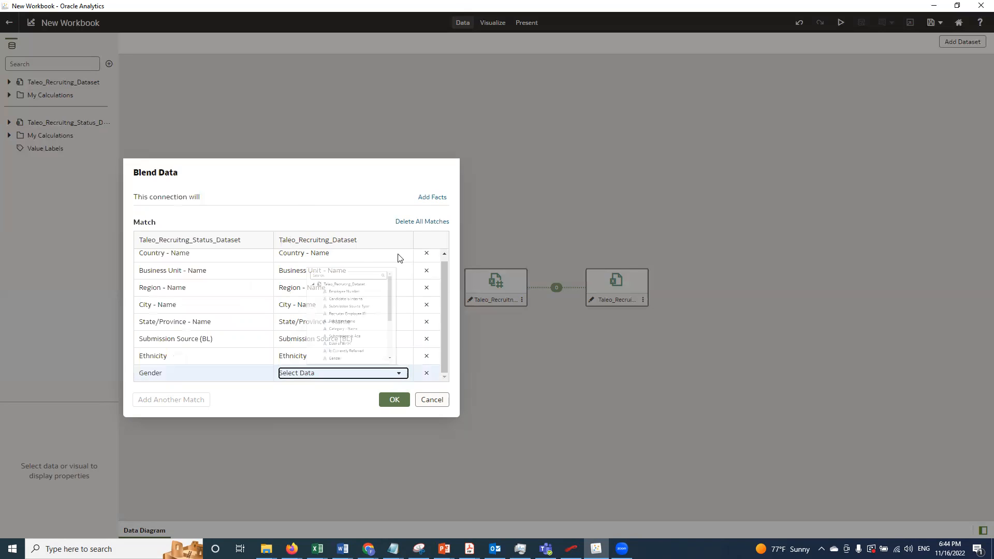
click(327, 354)
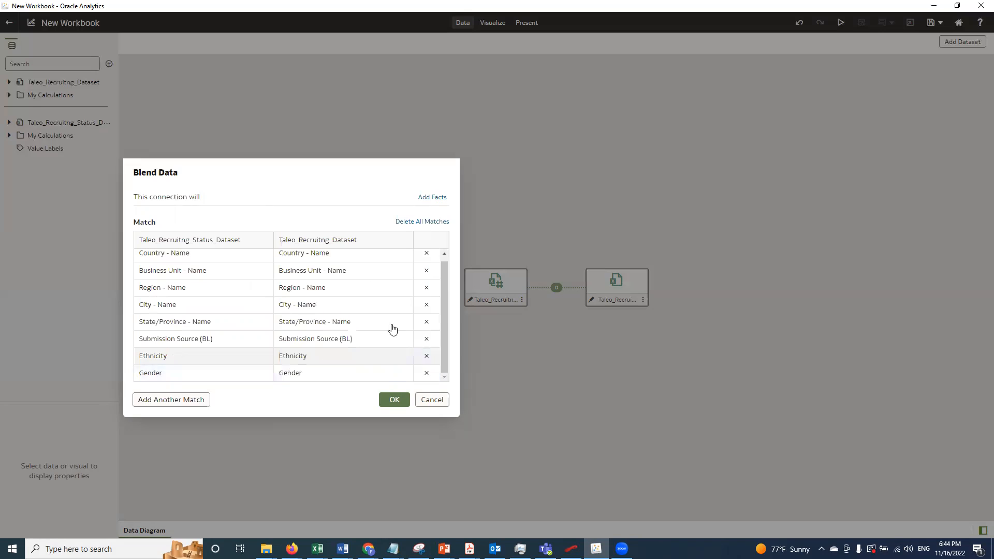
click(397, 399)
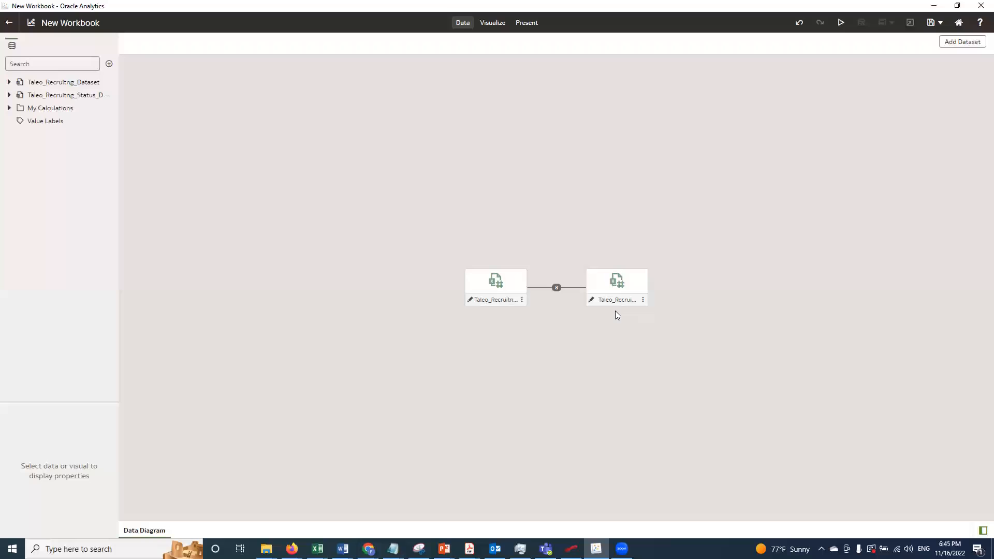
- Reopen the blend between the two datasets and add a match pairing Current Status with Current Status
click(557, 287)
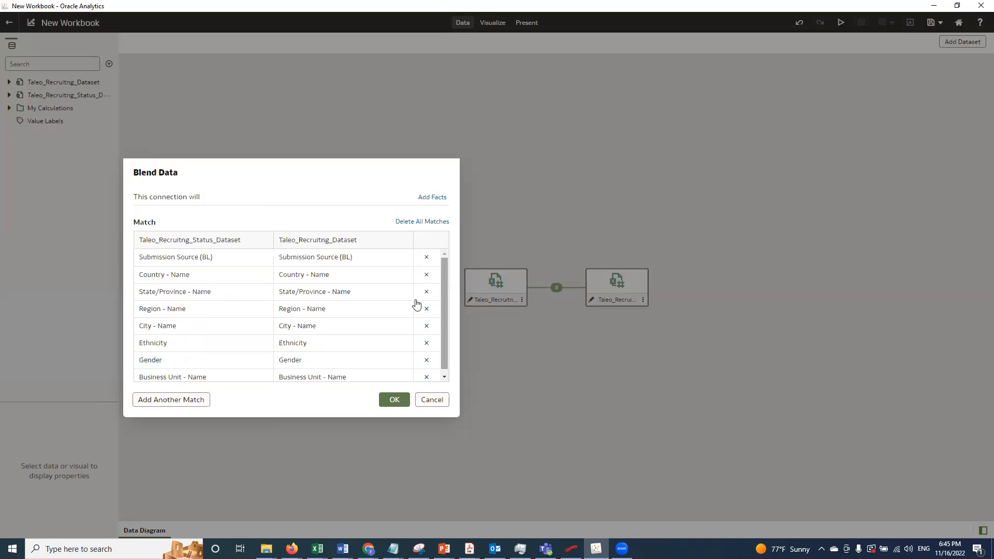
click(179, 402)
scroll(445, 362, down, 1)
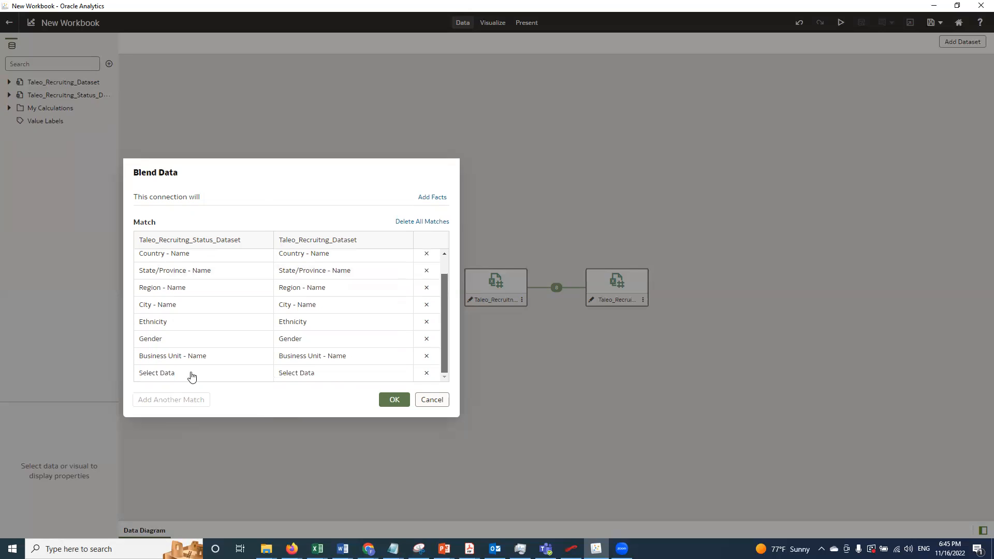
click(259, 374)
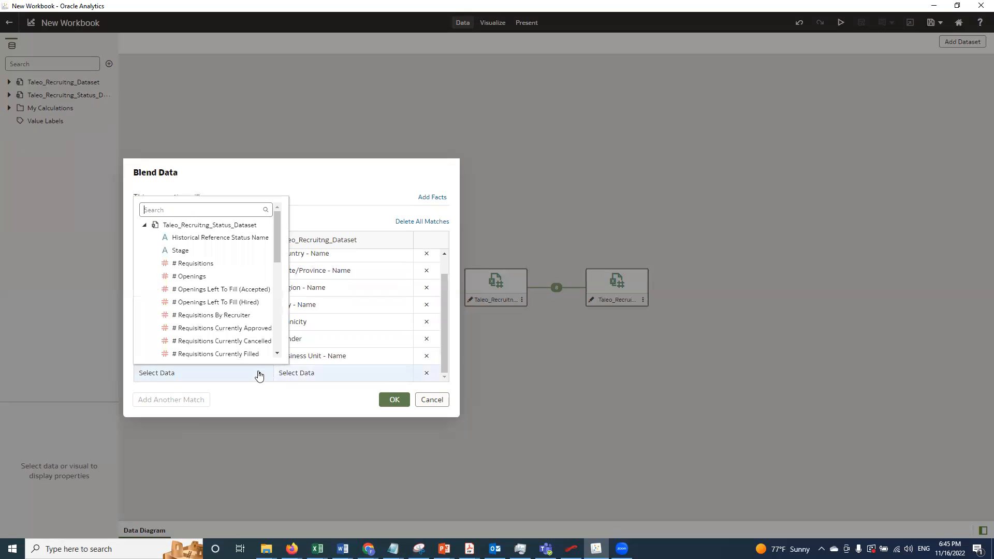
drag(275, 250, 279, 348)
click(274, 394)
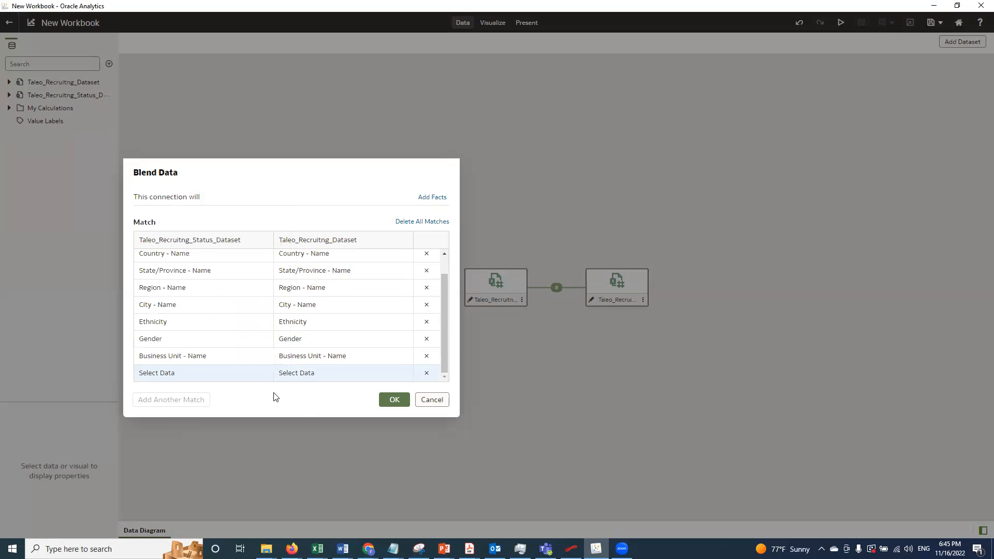
click(373, 377)
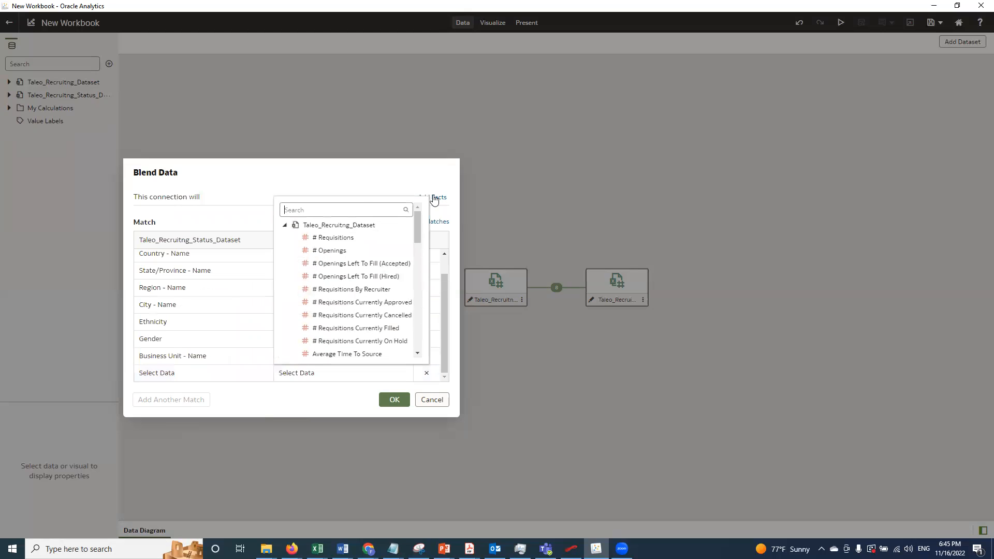
text(Sta)
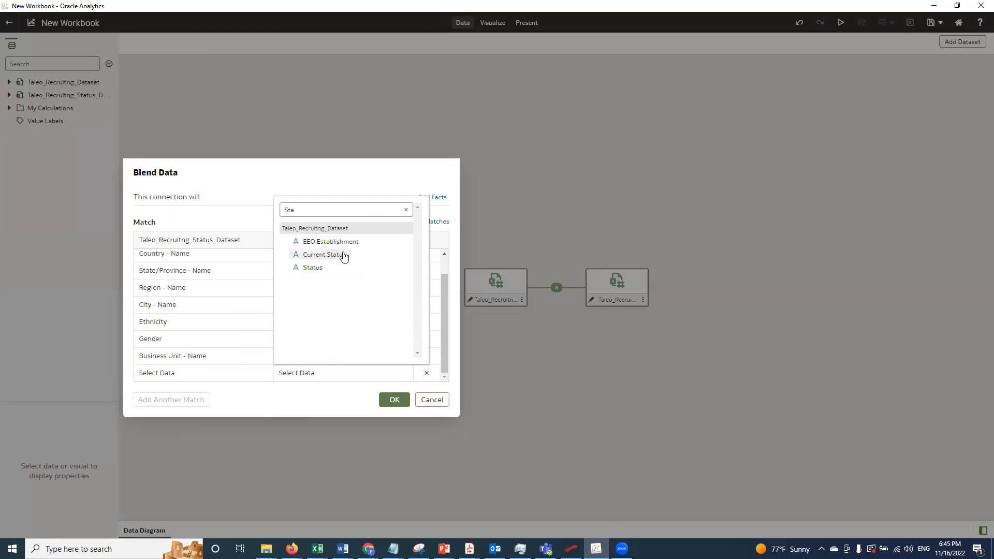
click(343, 255)
click(255, 374)
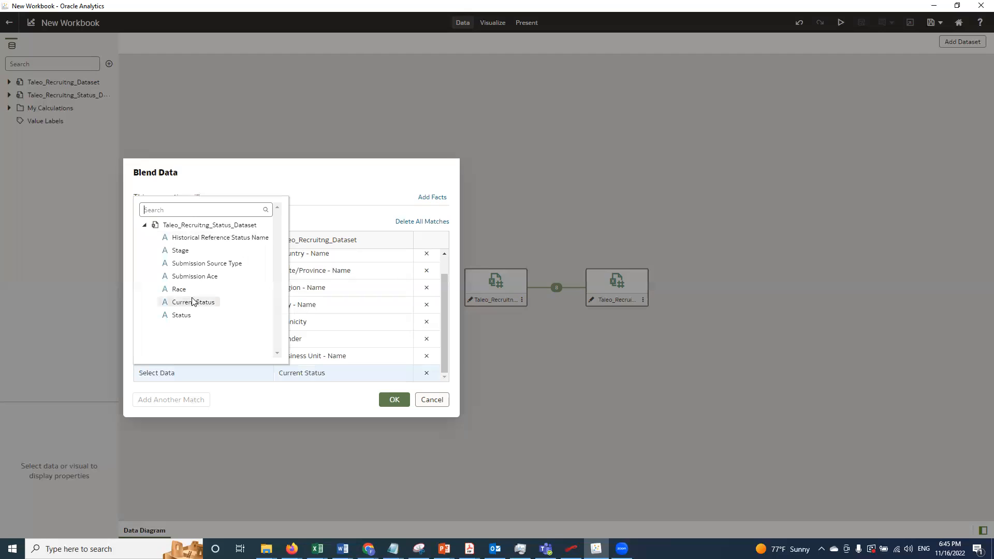
click(192, 303)
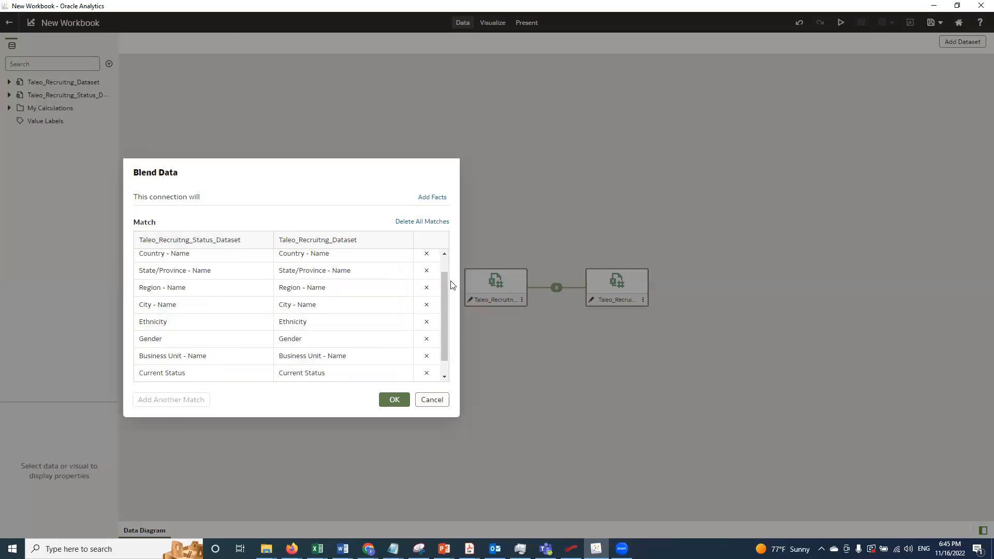
- Add a blend match pairing Status in the status dataset with Status in Taleo_Recruitng_Dataset
click(170, 400)
click(241, 373)
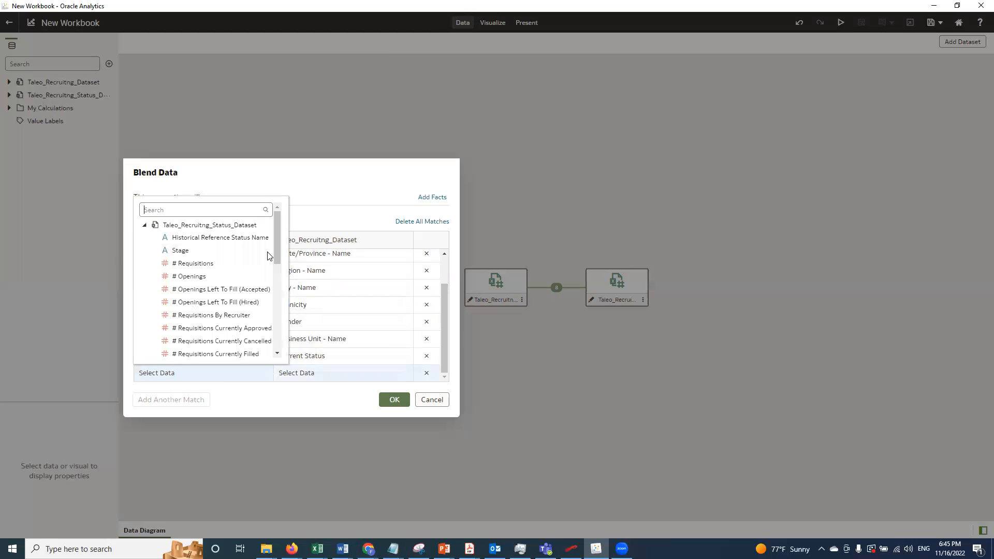
drag(275, 250, 276, 336)
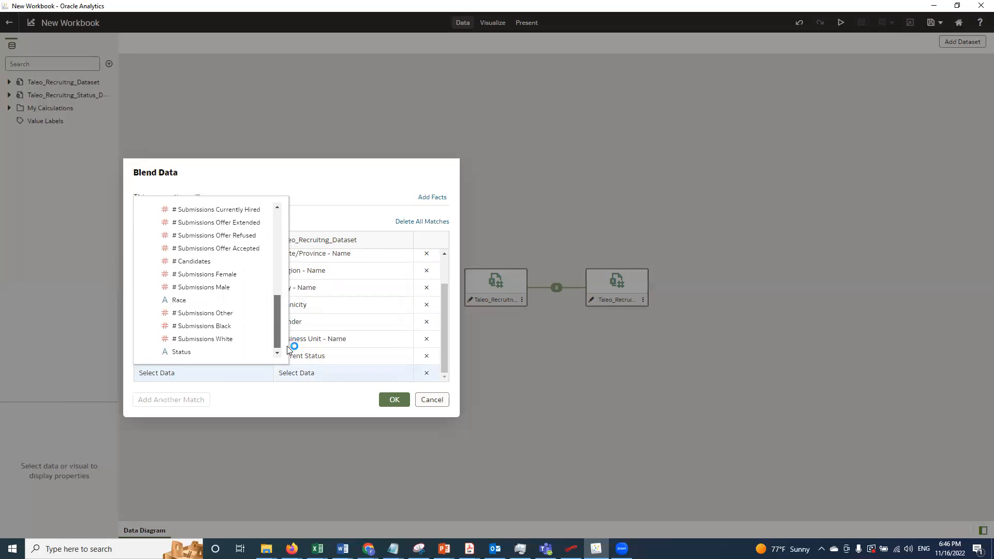
click(193, 351)
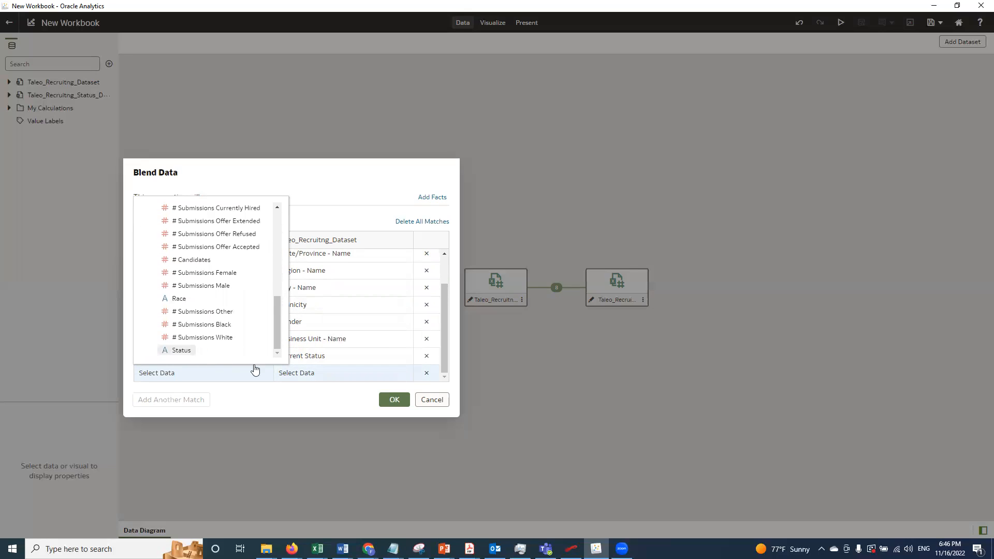
click(408, 375)
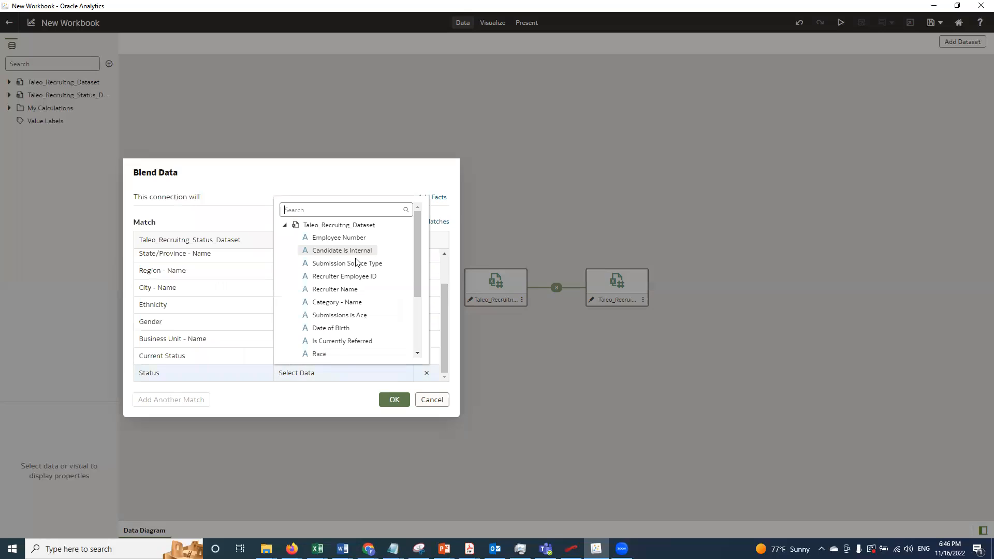
drag(420, 257, 336, 326)
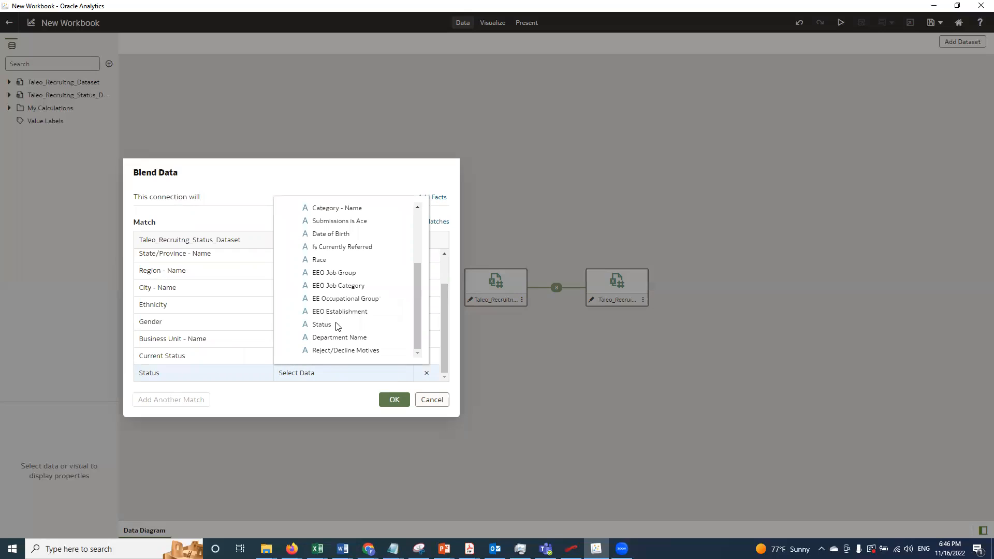
click(336, 327)
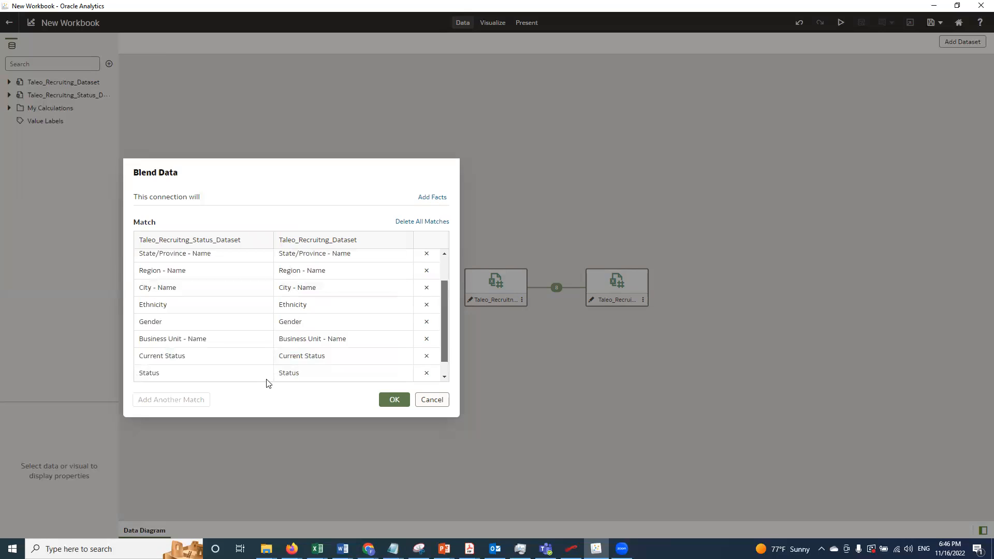
- Match Race in the status dataset with Race in Taleo_Recruitng_Dataset as a further blend match
scroll(251, 378, down, 1)
click(253, 379)
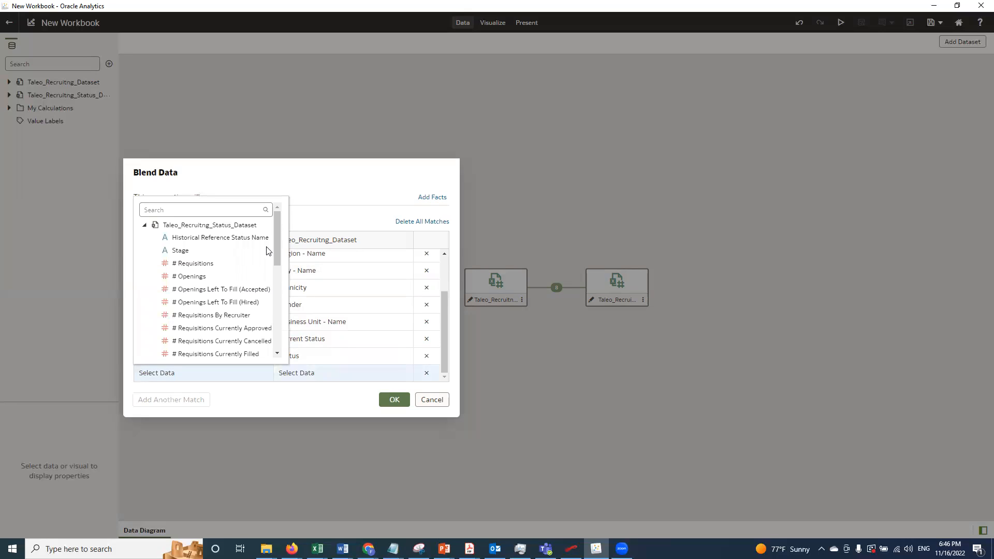
drag(273, 251, 274, 308)
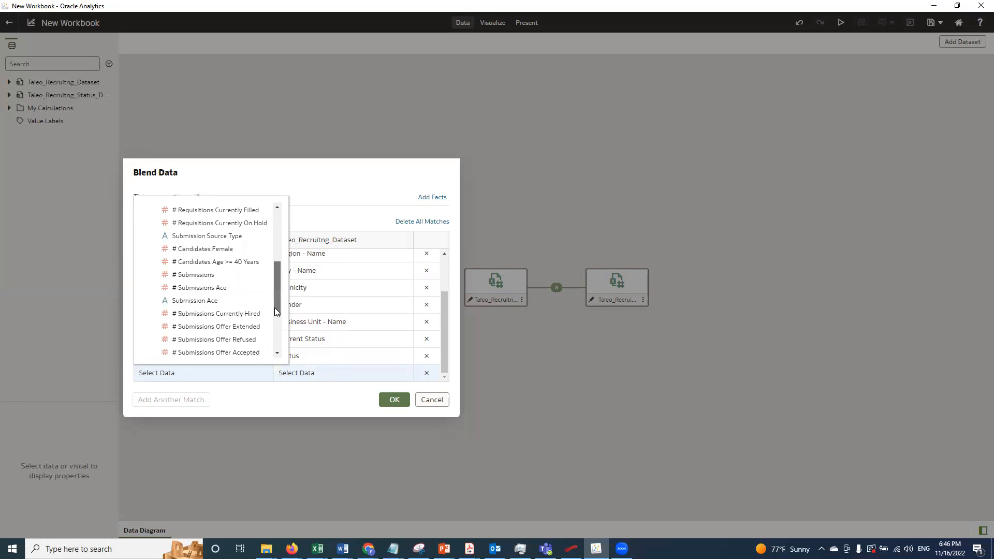
scroll(188, 315, down, 2)
click(188, 314)
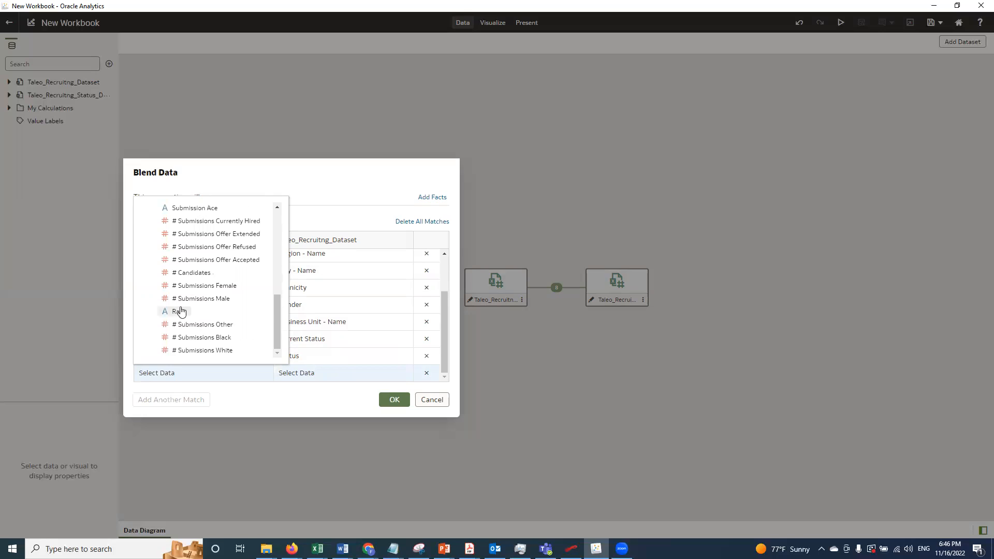
click(377, 374)
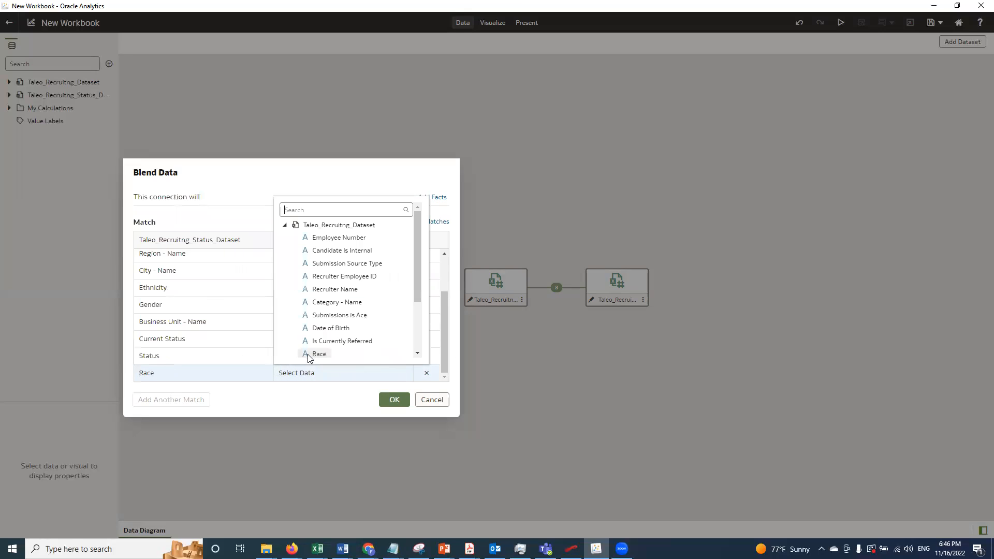
click(318, 354)
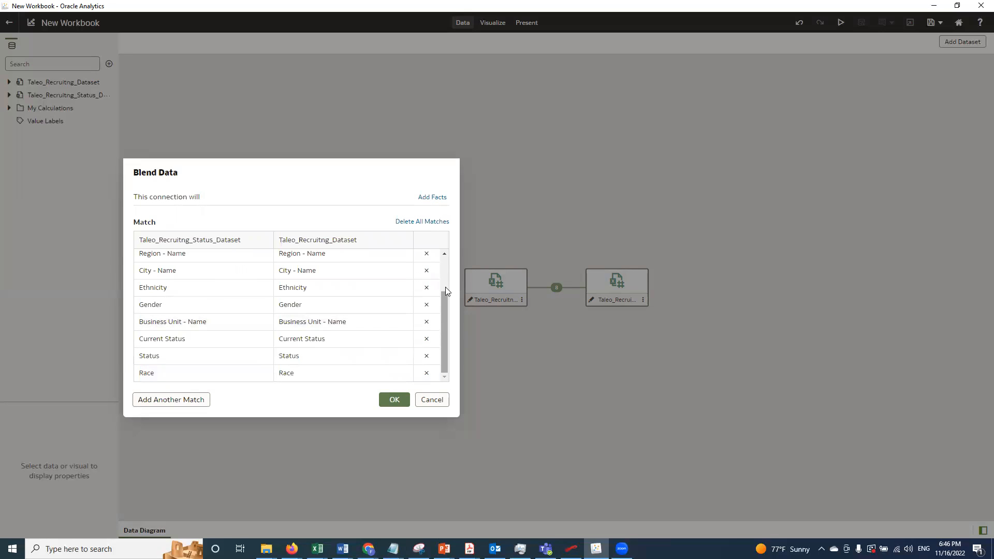
drag(452, 262, 454, 352)
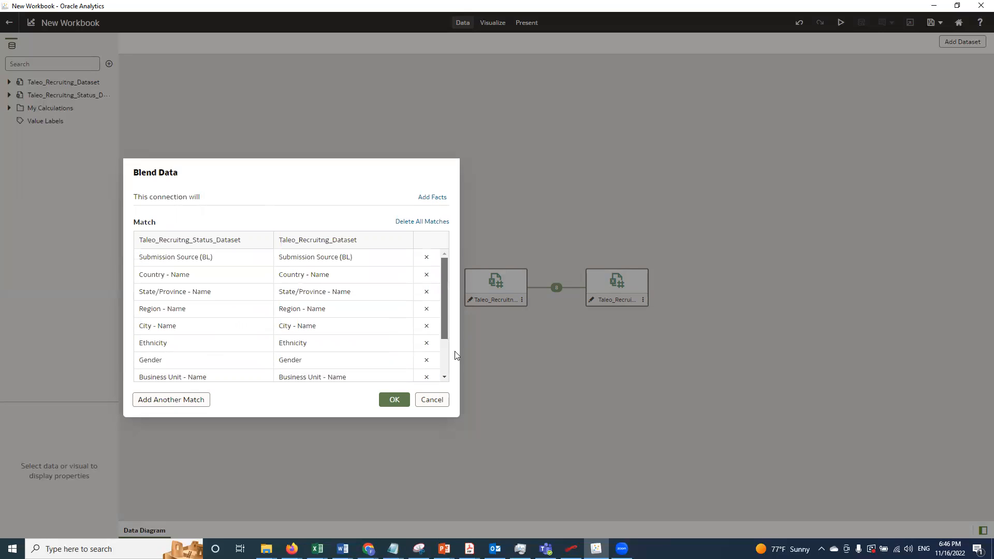
click(164, 401)
drag(444, 310, 438, 349)
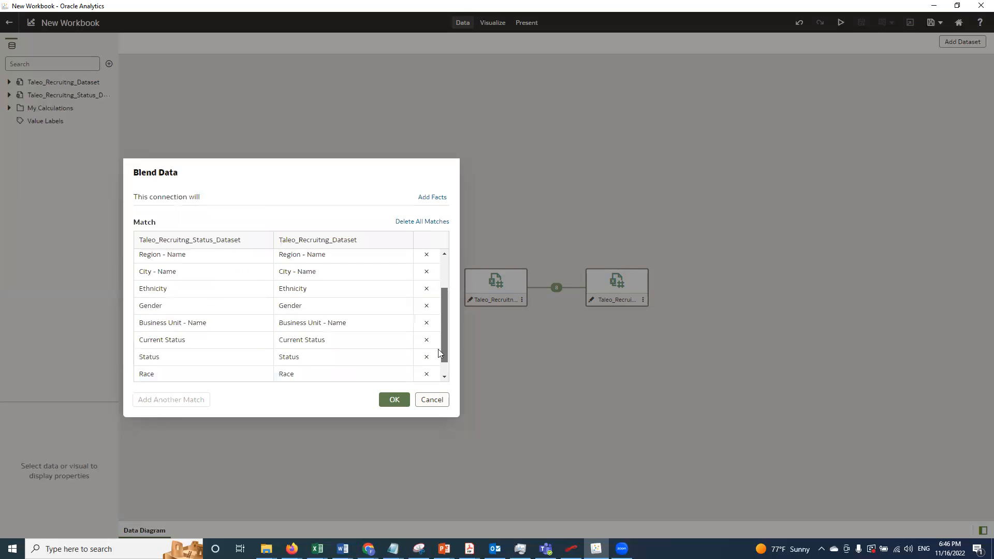
scroll(278, 374, down, 1)
click(256, 377)
scroll(279, 291, down, 3)
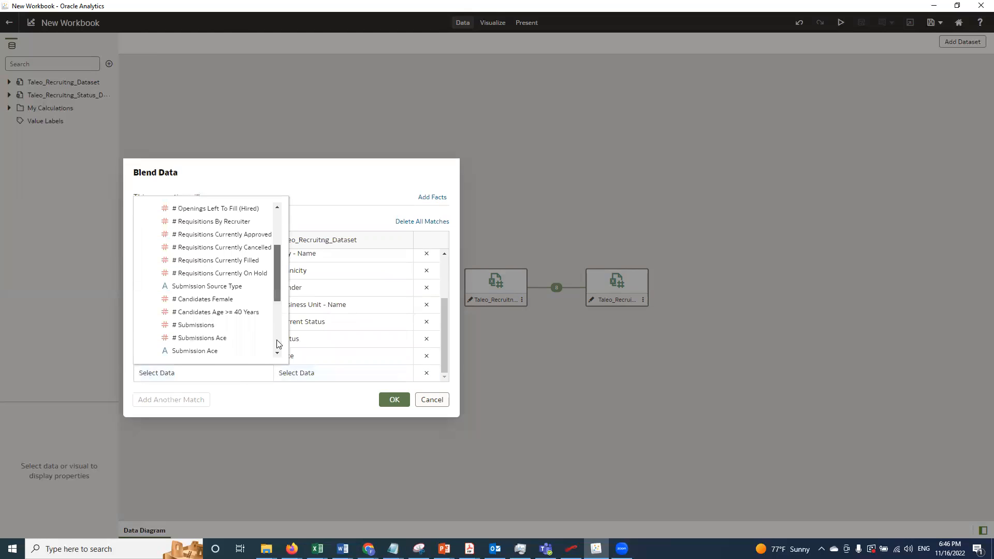
click(278, 345)
click(354, 387)
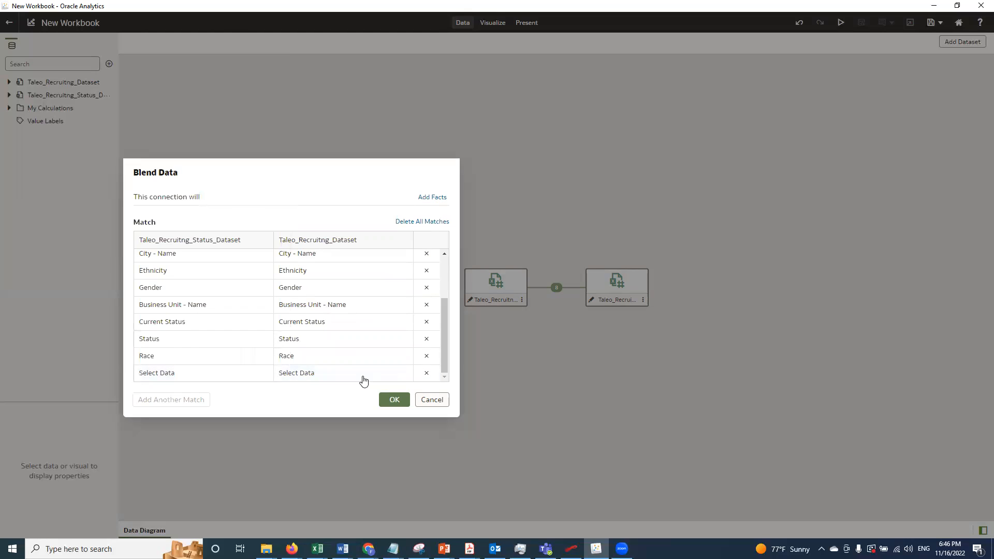
click(363, 381)
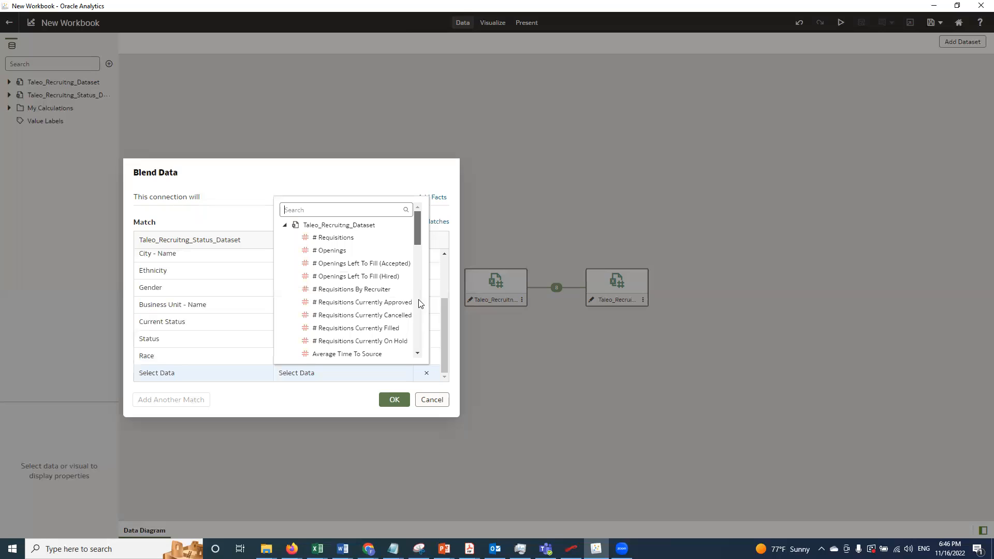
scroll(421, 316, down, 5)
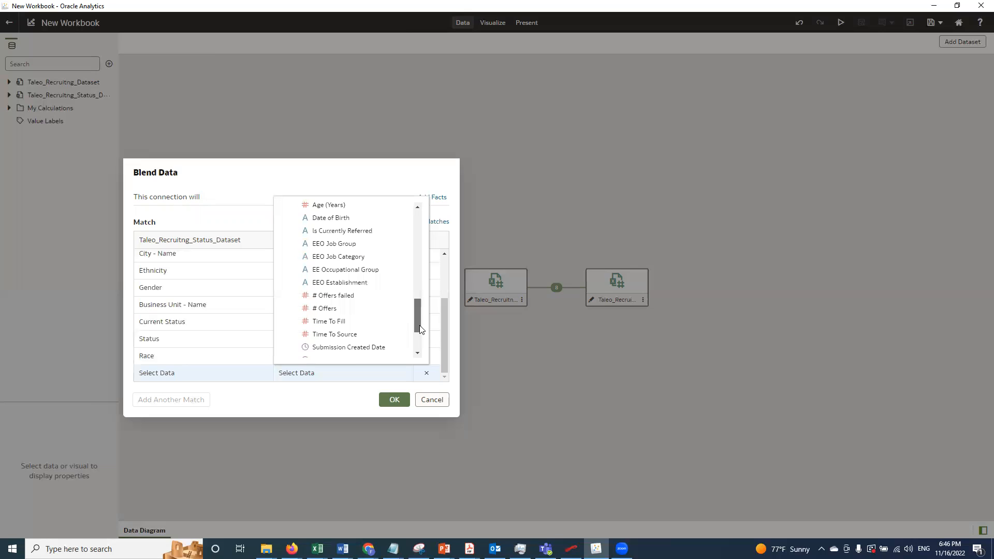
scroll(421, 340, down, 2)
scroll(417, 356, down, 2)
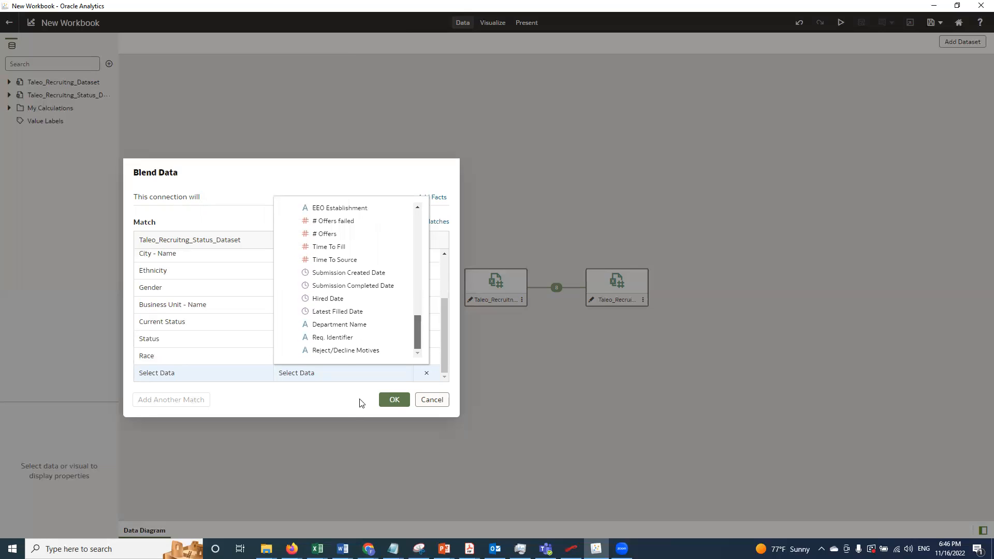
click(357, 406)
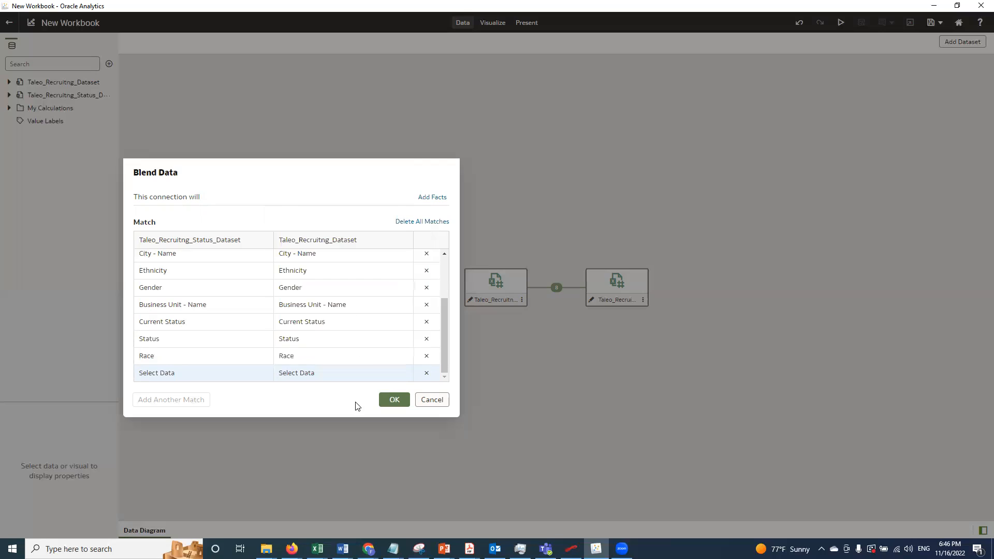
click(426, 373)
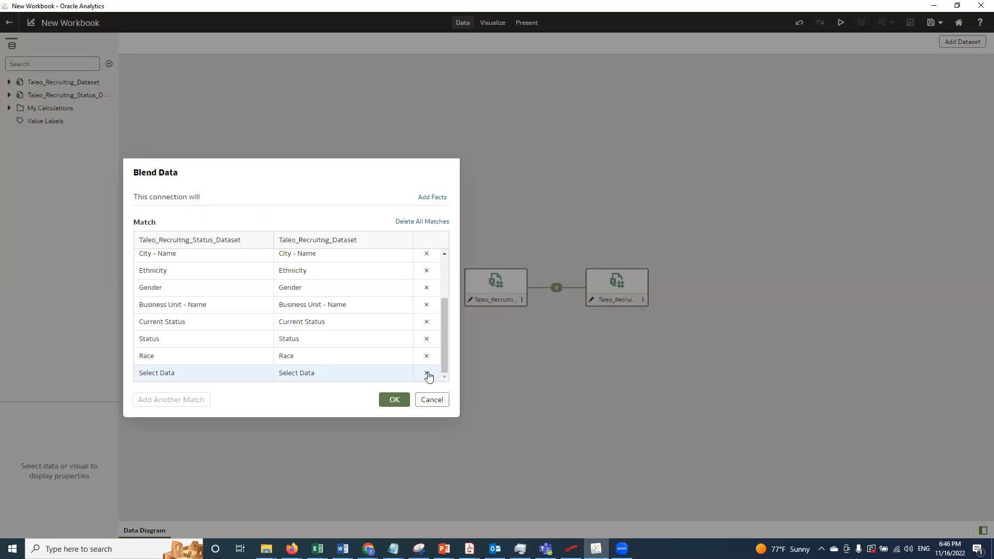
- Apply the blend matches and check the connection between the two datasets in the data diagram
click(393, 399)
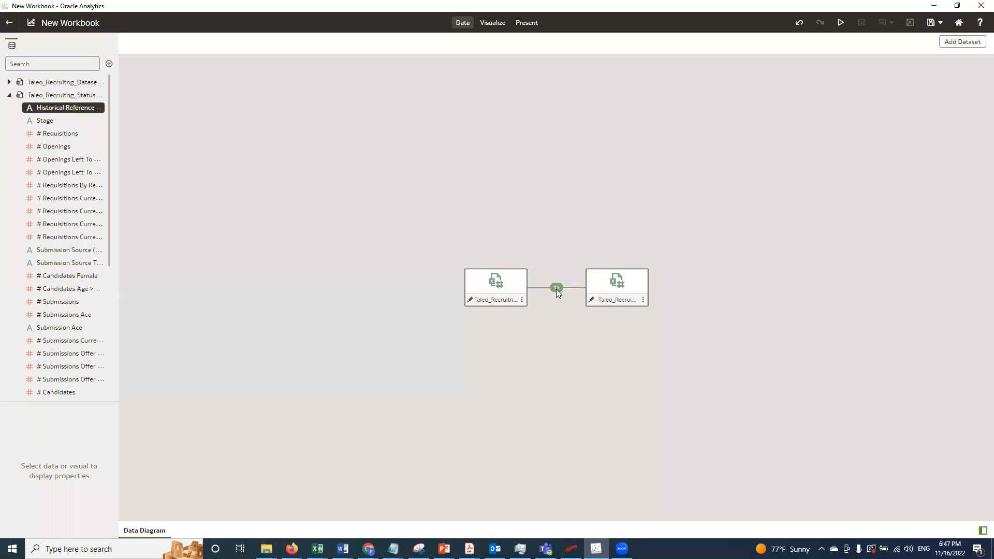
mouse_move(555, 289)
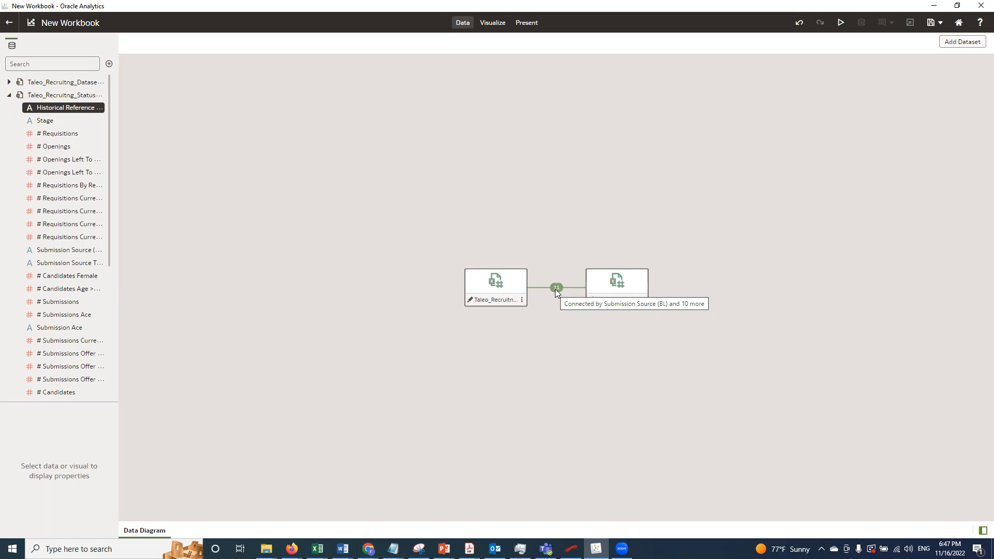
- Switch to visualizing the workbook and place an empty Bar chart on Canvas 1
click(493, 24)
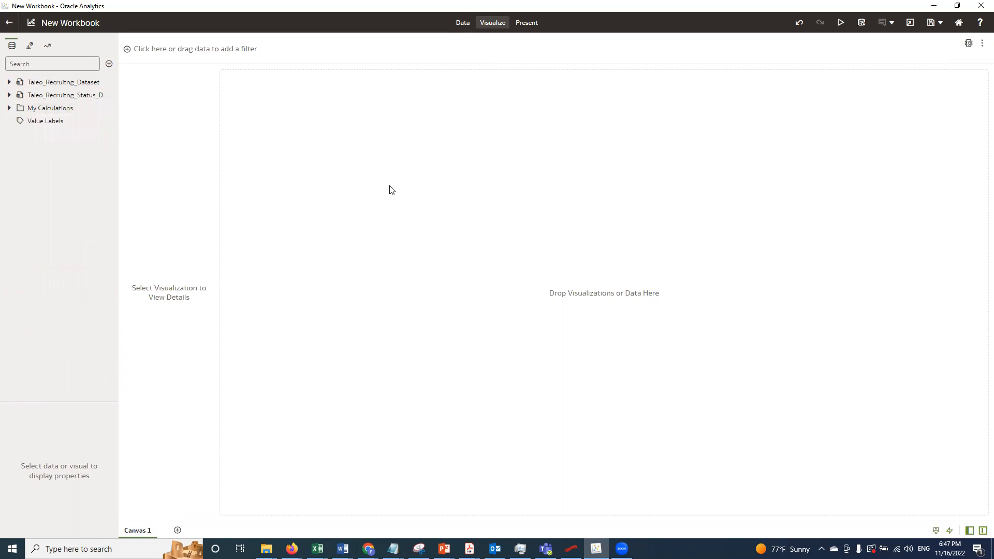
click(27, 46)
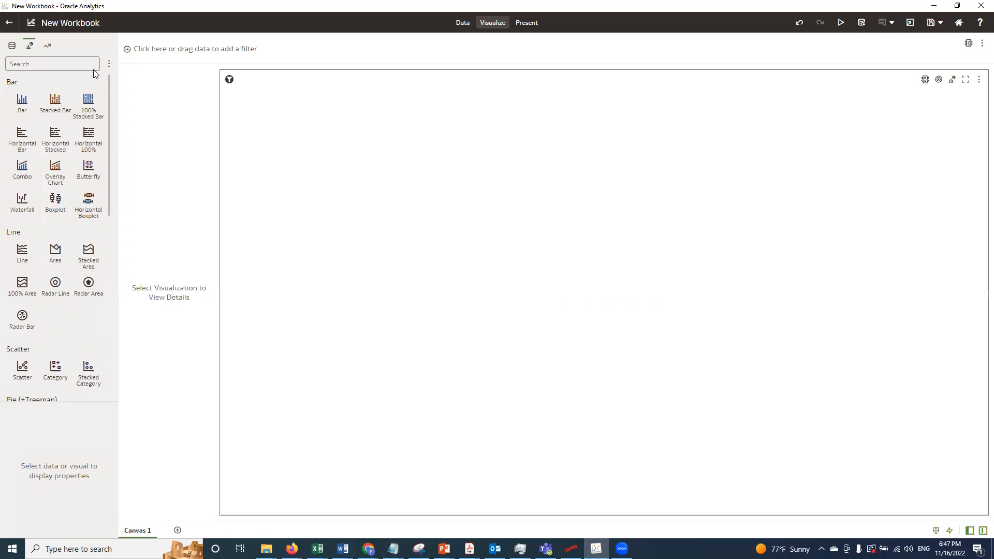
click(12, 48)
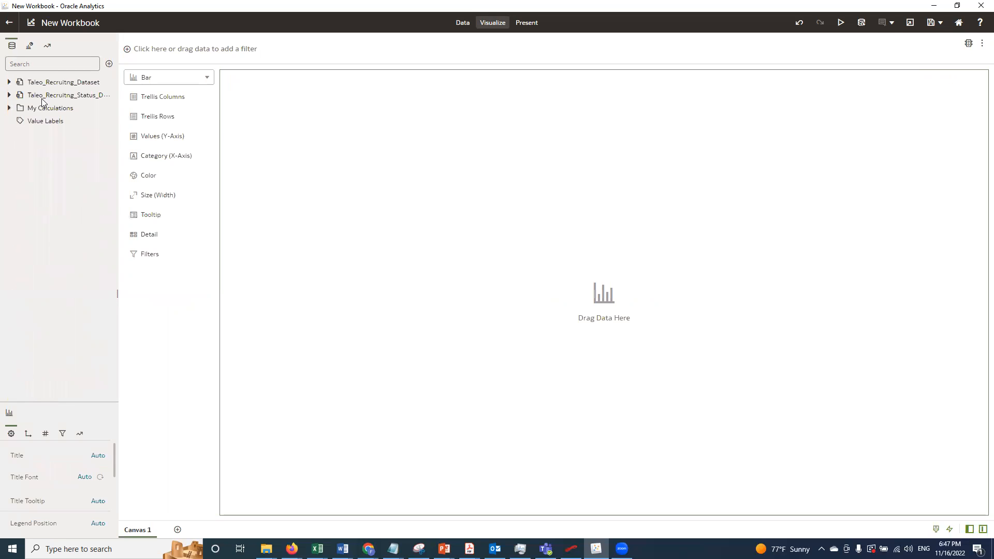
- Assign # Openings from Taleo_Recruitng_Dataset to the bar chart's Values (Y-Axis)
click(10, 83)
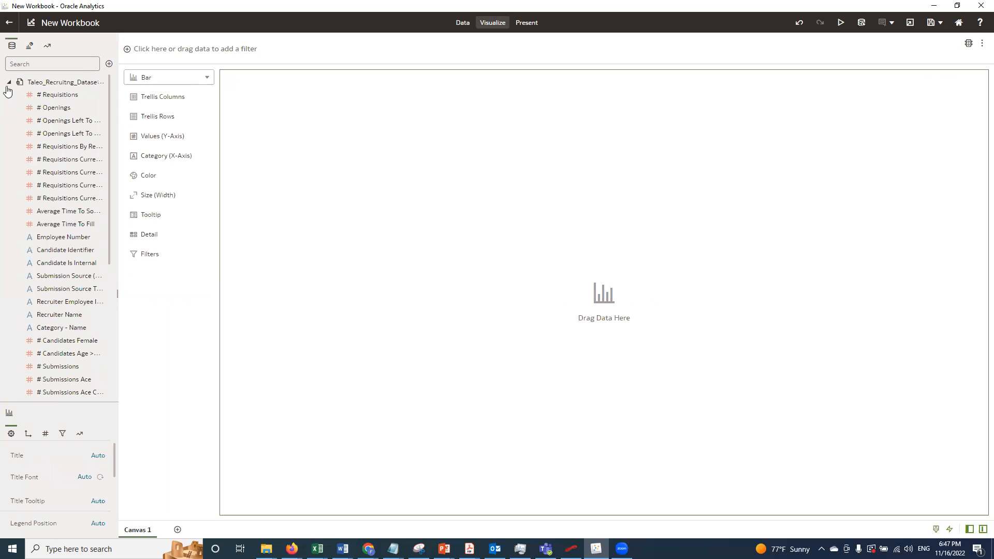
click(72, 110)
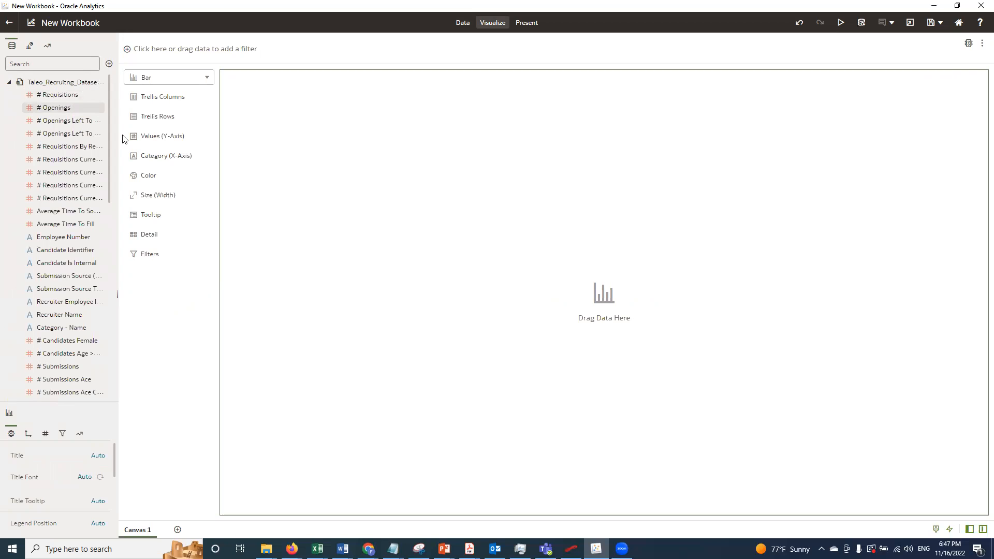
click(70, 108)
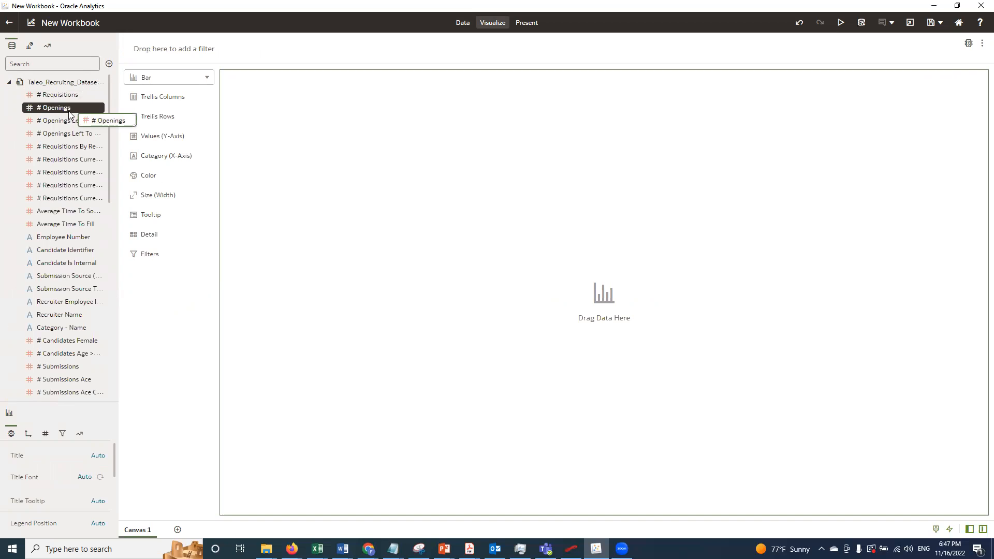
mouse_move(153, 142)
mouse_down()
mouse_move(143, 156)
mouse_move(149, 138)
mouse_move(162, 190)
mouse_move(167, 138)
mouse_up()
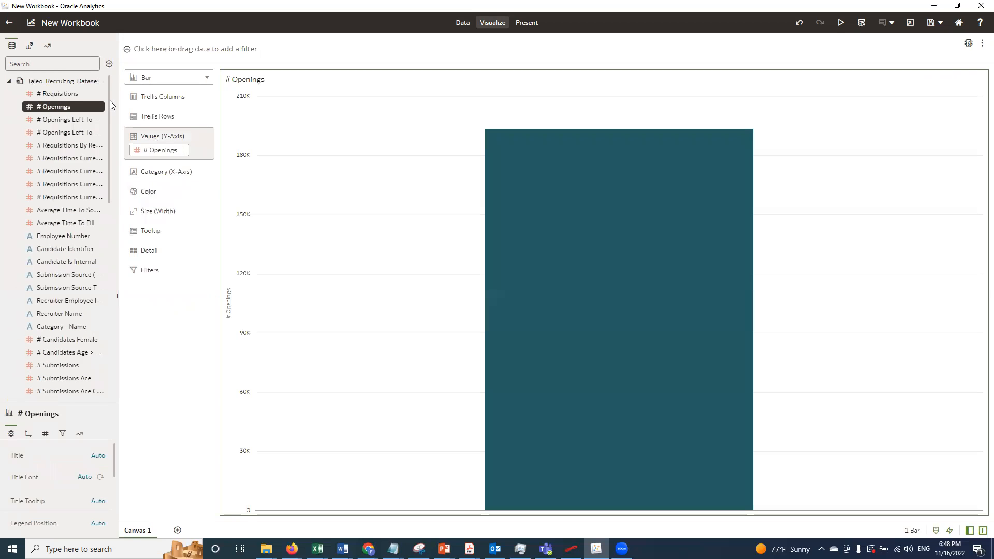
- Try Gender and Current Status in turn as the bar chart's Category (X-Axis)
scroll(106, 240, down, 5)
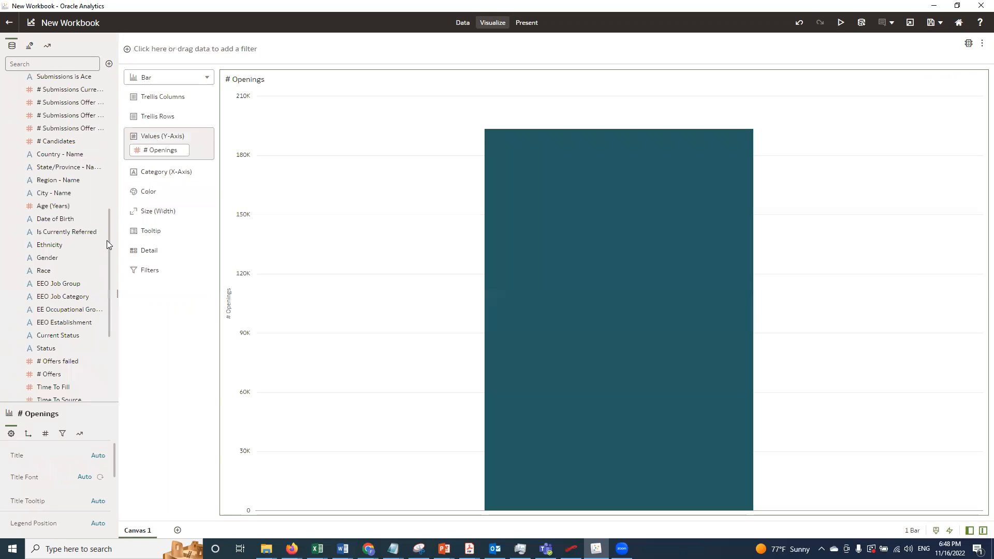
scroll(105, 254, down, 1)
scroll(104, 264, down, 1)
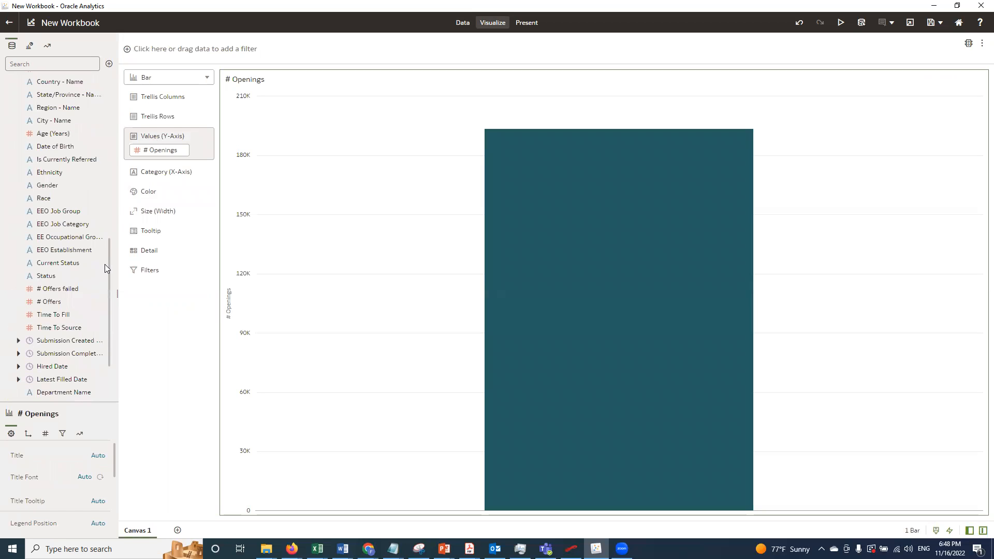
click(58, 199)
click(58, 263)
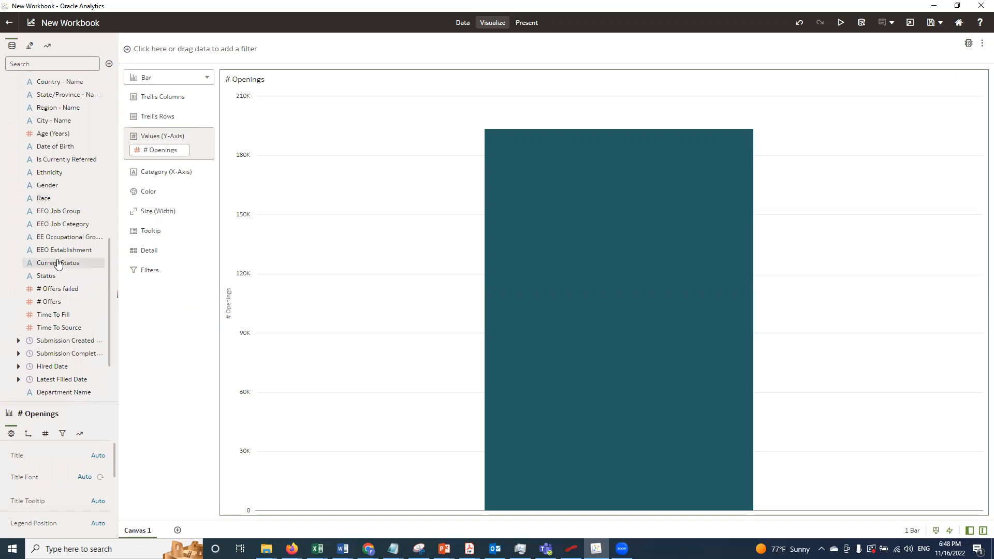
click(57, 211)
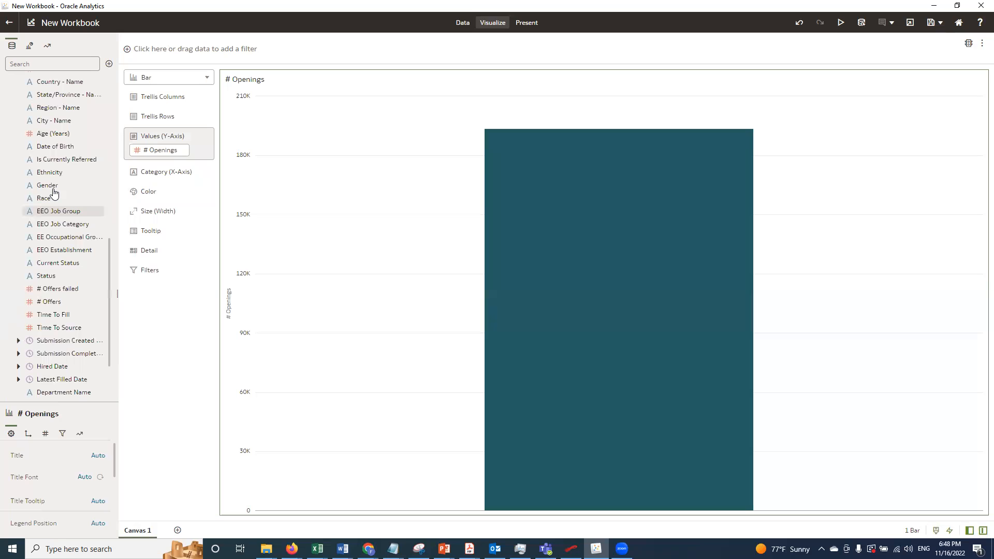
drag(54, 191, 160, 180)
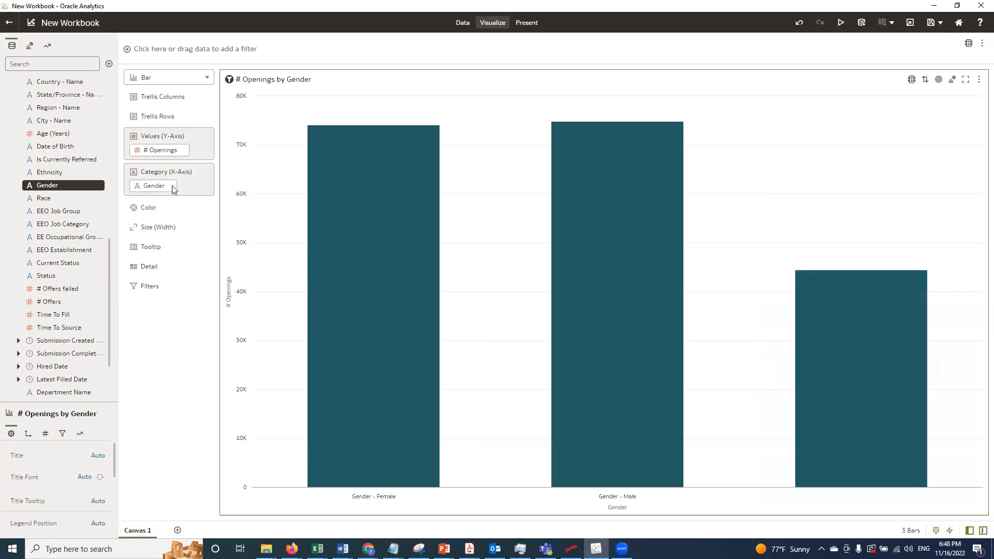
mouse_move(172, 190)
mouse_down()
mouse_move(51, 269)
mouse_move(114, 187)
mouse_move(162, 177)
mouse_up()
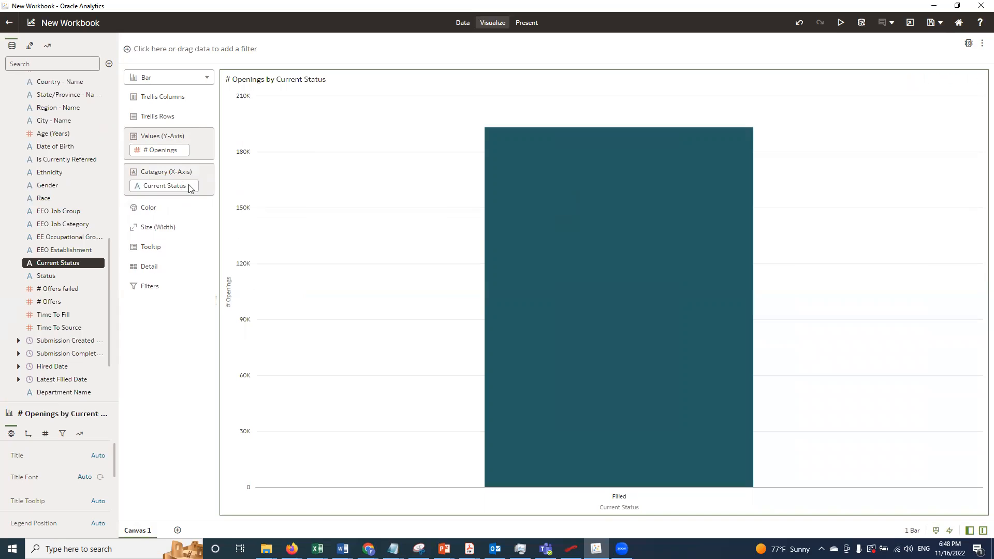
- Replace Current Status with Status as the bar chart's Category (X-Axis)
drag(189, 188, 45, 278)
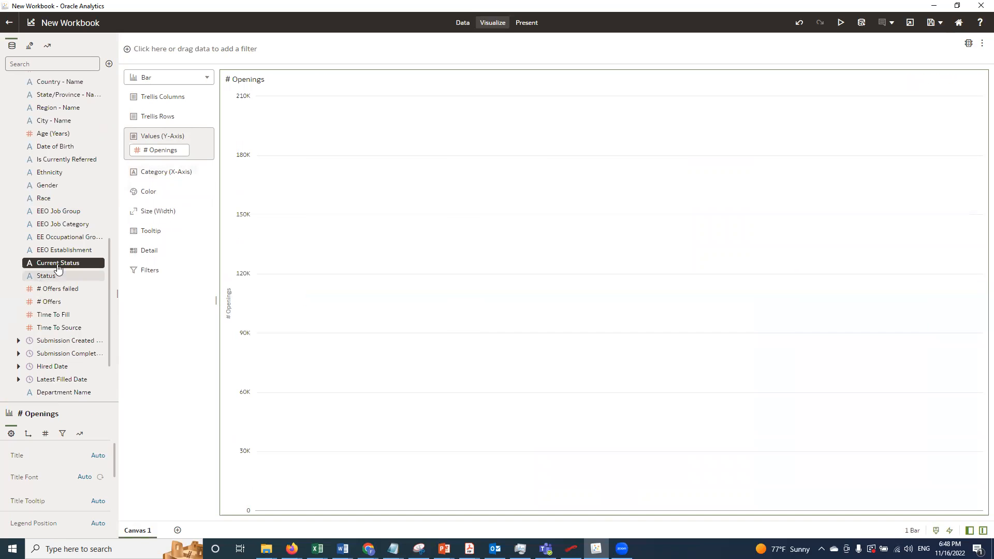
drag(149, 185, 151, 181)
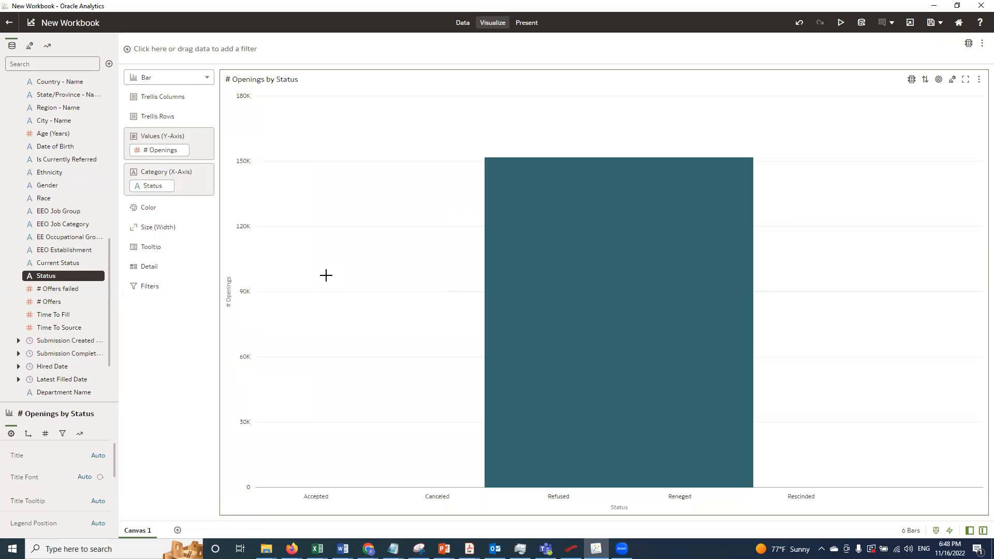
mouse_move(934, 315)
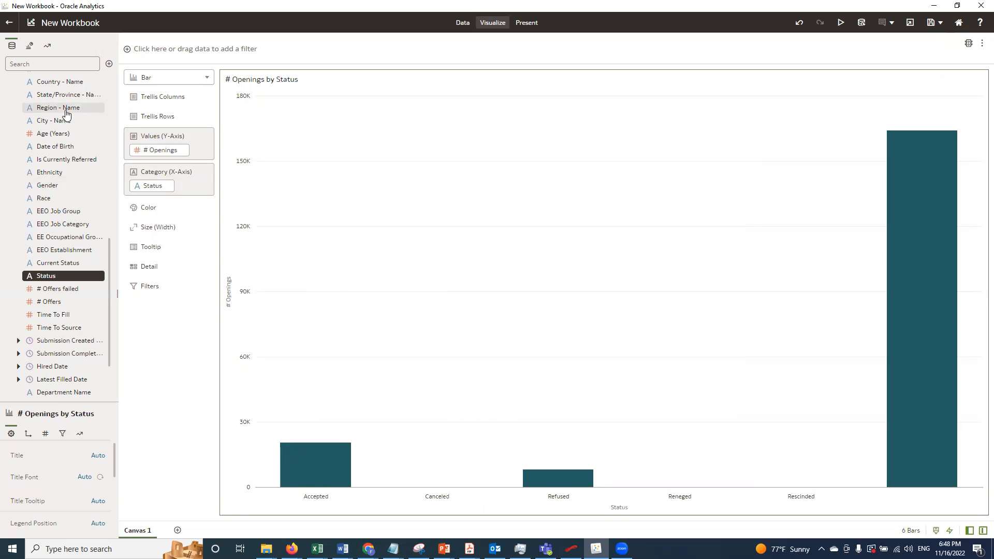
- Color the openings chart by Region - Name and change the chart type to Stacked Bar
drag(58, 107, 156, 210)
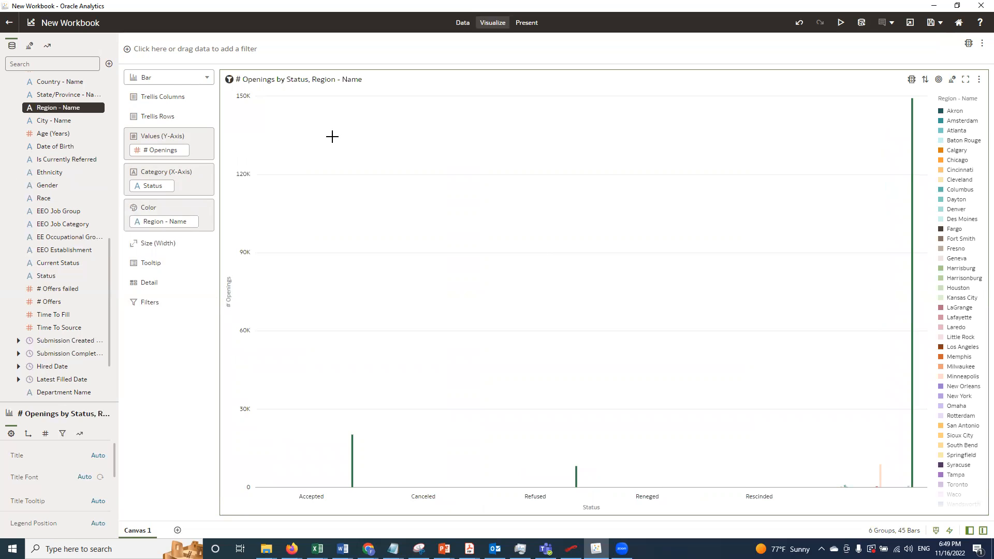
click(206, 78)
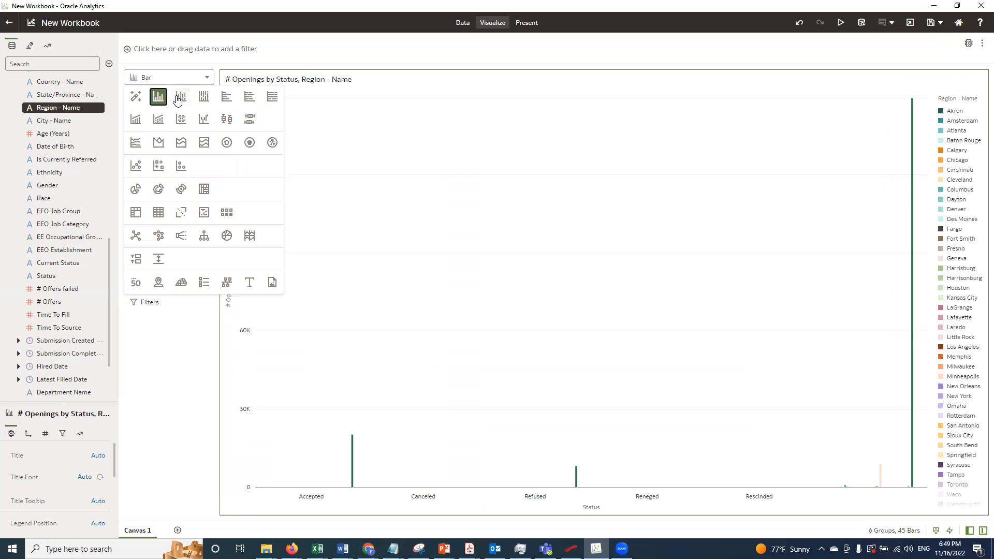
click(177, 99)
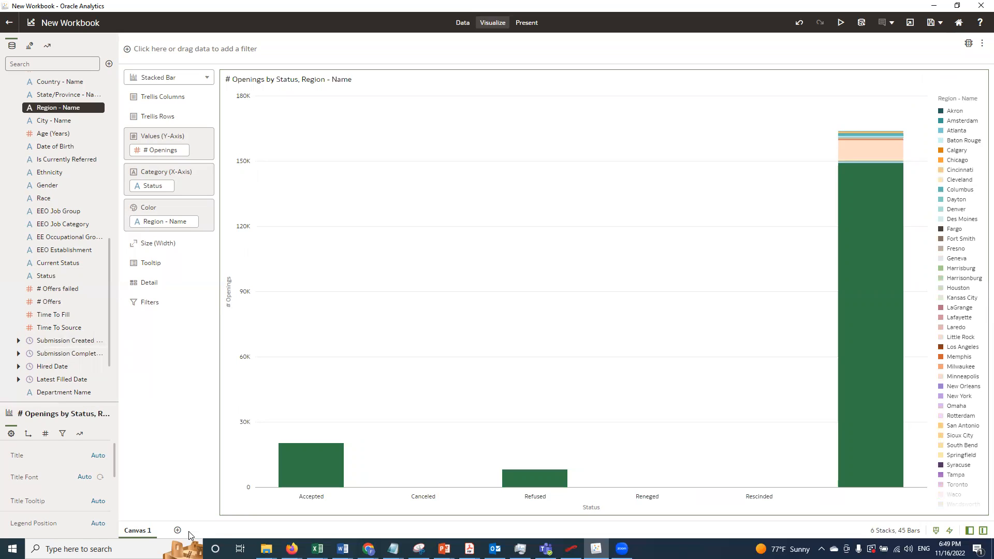
- Rename Canvas 1 as Overview
right_click(137, 535)
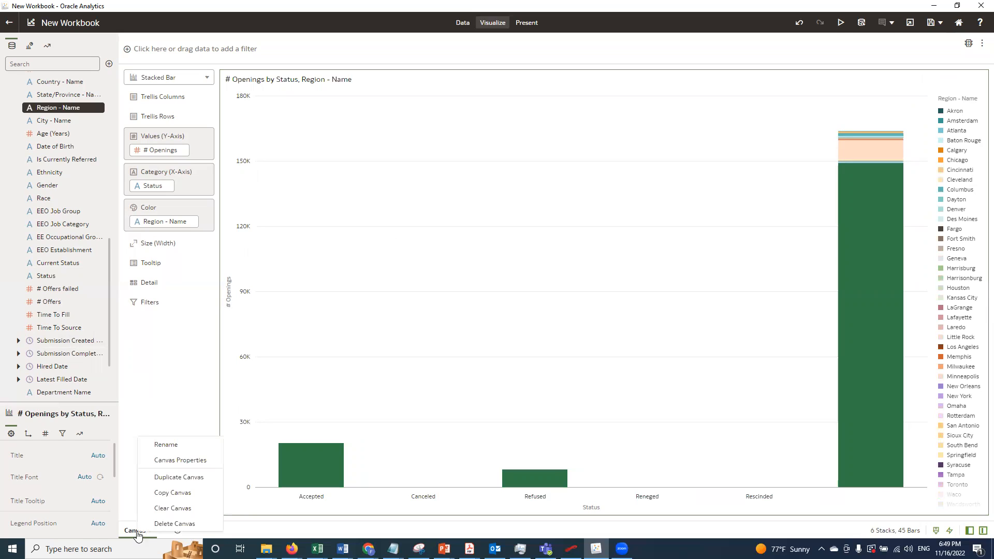
click(179, 445)
text(O)
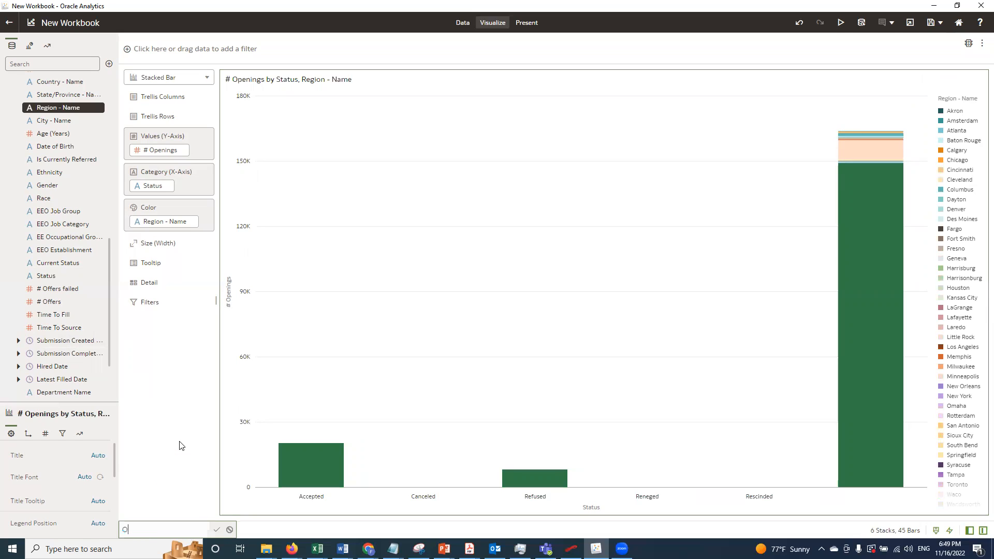
text(verview)
key(Return)
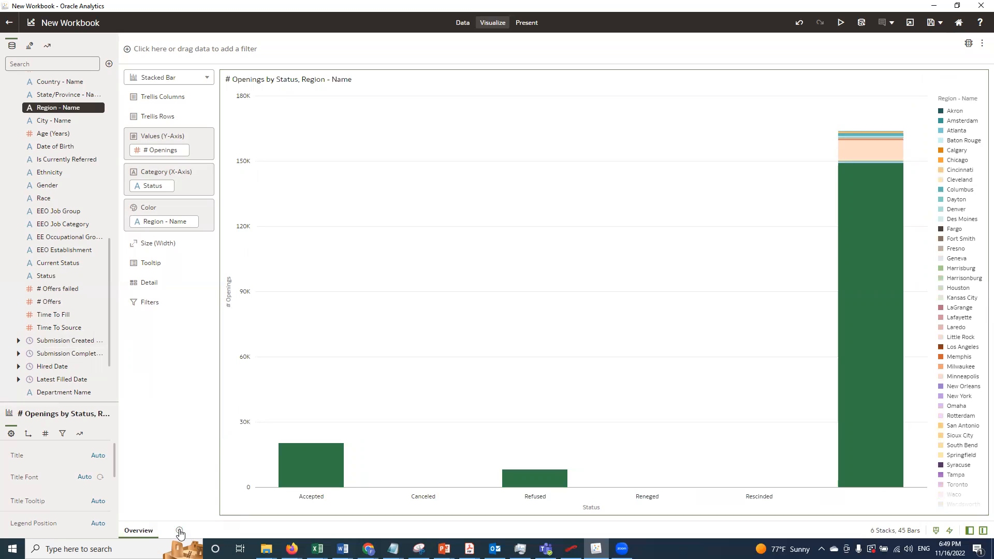
- Add a second canvas to the workbook after Overview
click(179, 532)
double_click(179, 532)
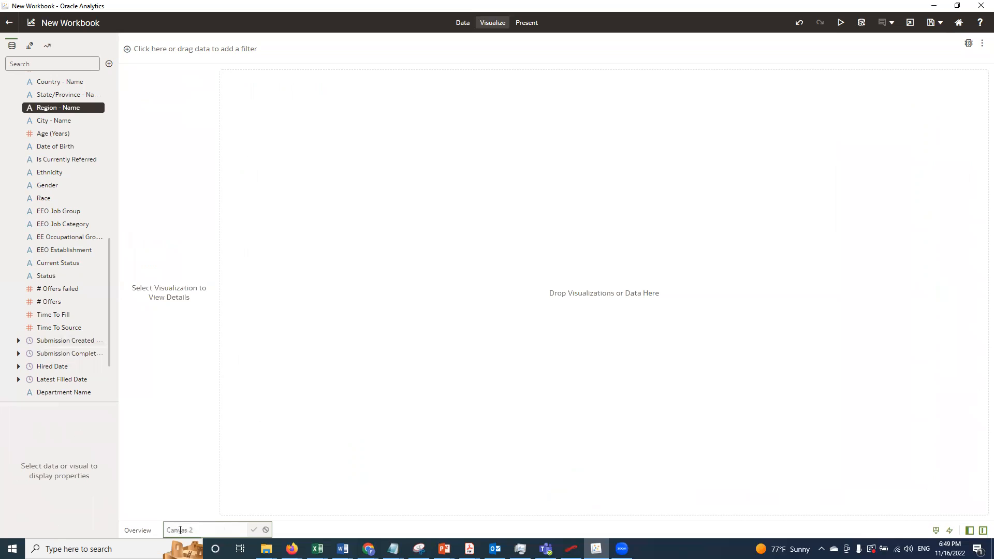
click(136, 436)
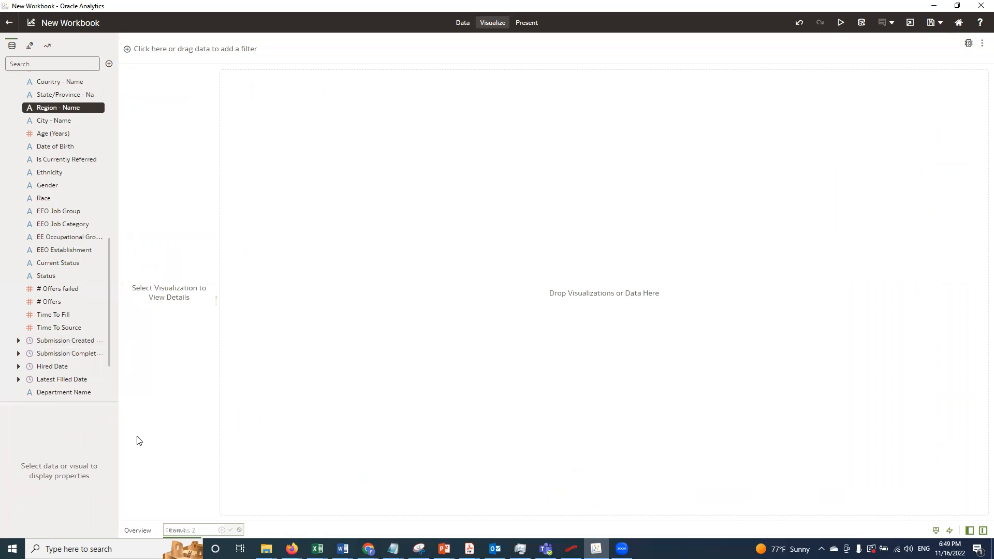
- Delete the second canvas and add a fresh blank canvas after Overview
click(193, 531)
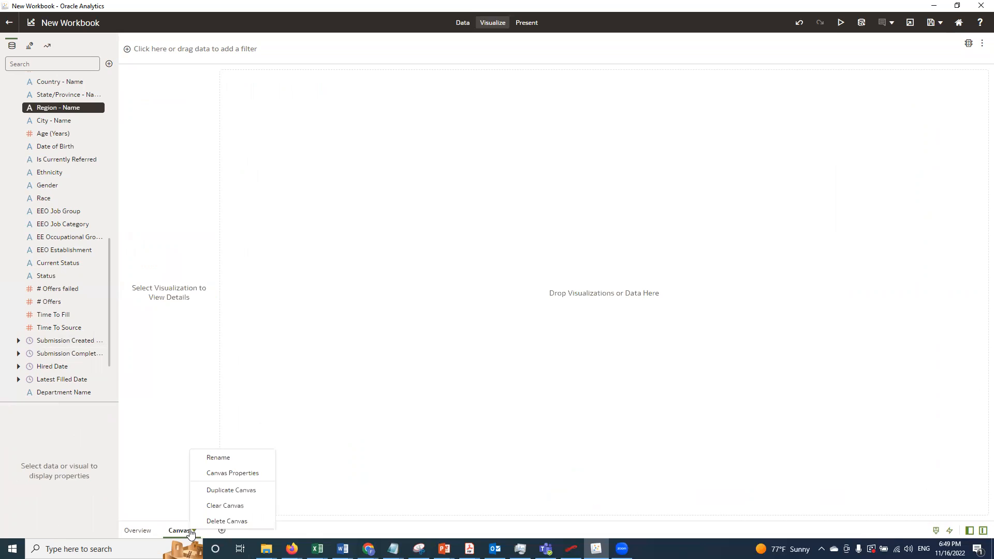
drag(197, 479, 210, 517)
click(210, 520)
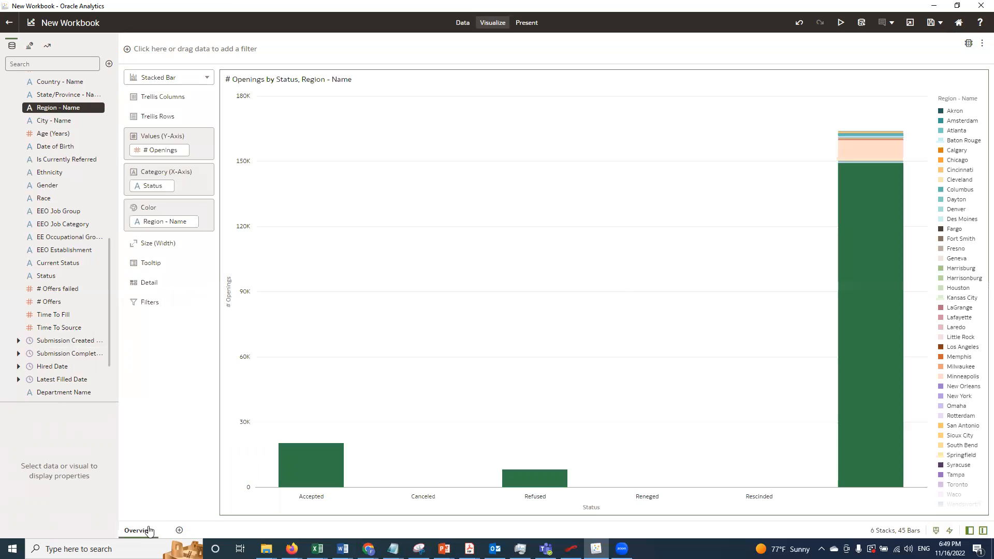
click(179, 530)
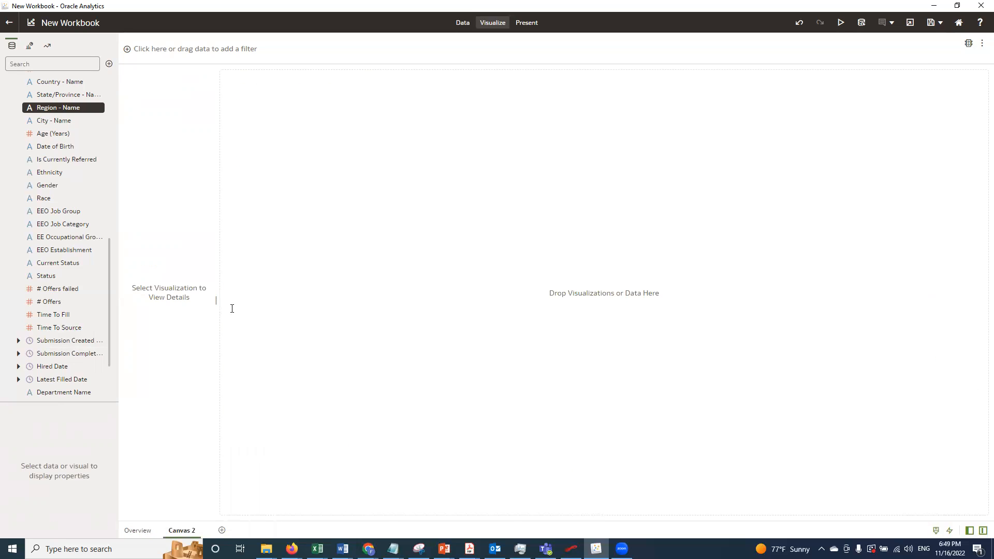
- Rename Canvas 2 as Detailed view
double_click(174, 533)
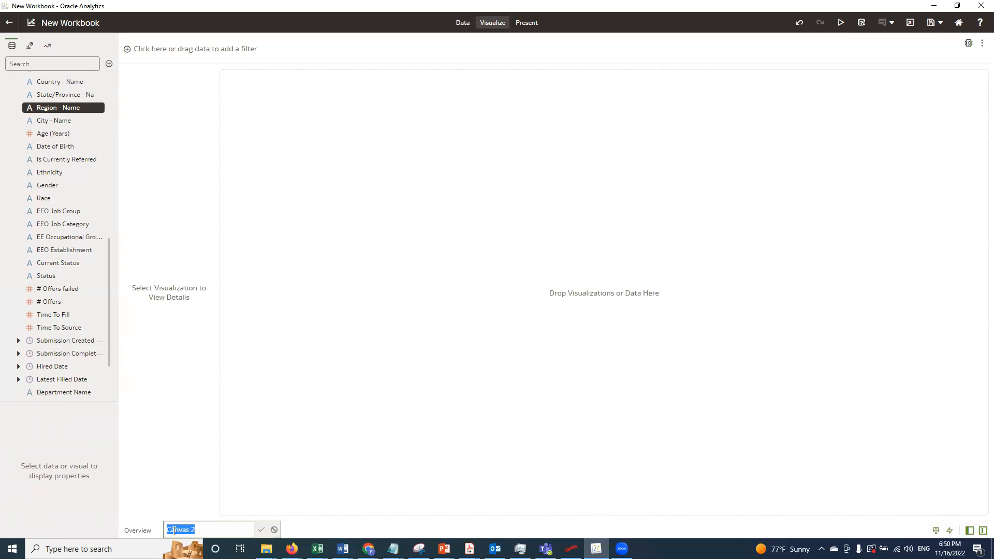
text(Dat)
text(ailed view)
key(Return)
right_click(194, 533)
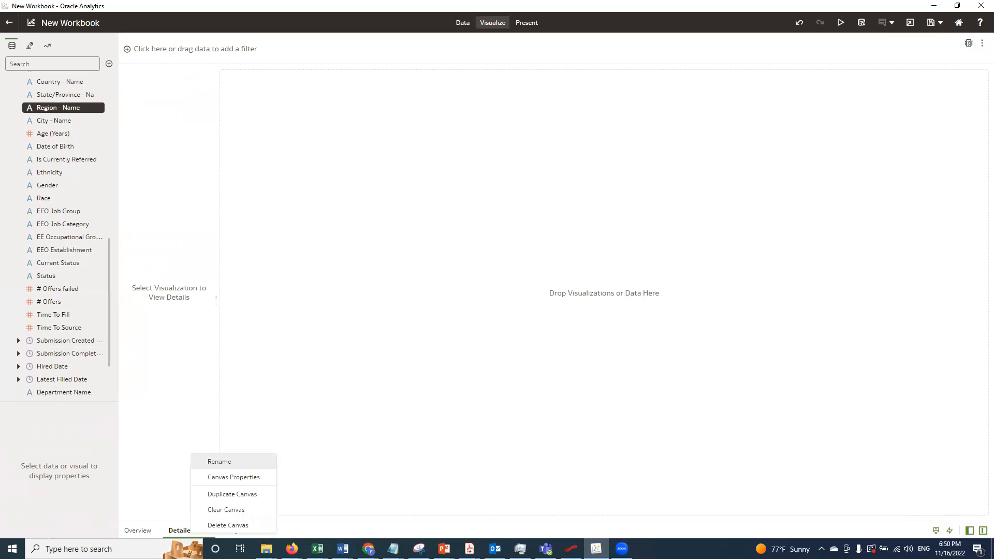
click(149, 538)
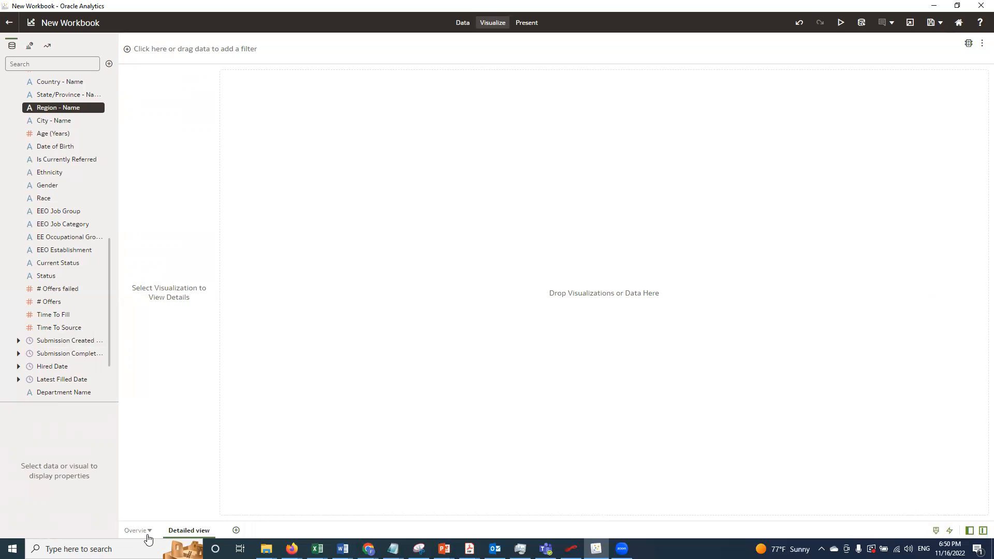
- Return to the Overview canvas and add Region - Name as a canvas filter
click(147, 537)
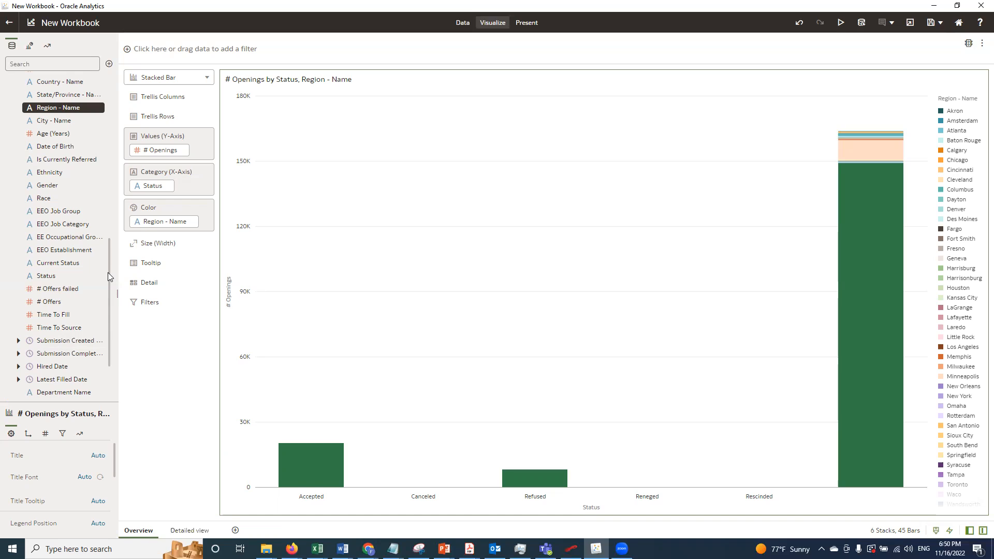
scroll(107, 129, up, 5)
scroll(101, 126, up, 2)
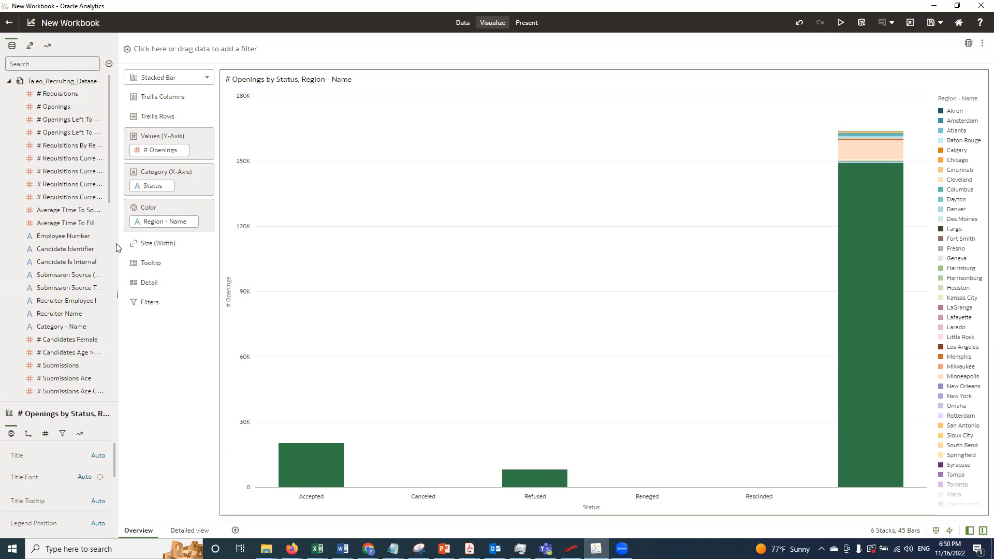
scroll(117, 245, down, 6)
scroll(113, 269, down, 3)
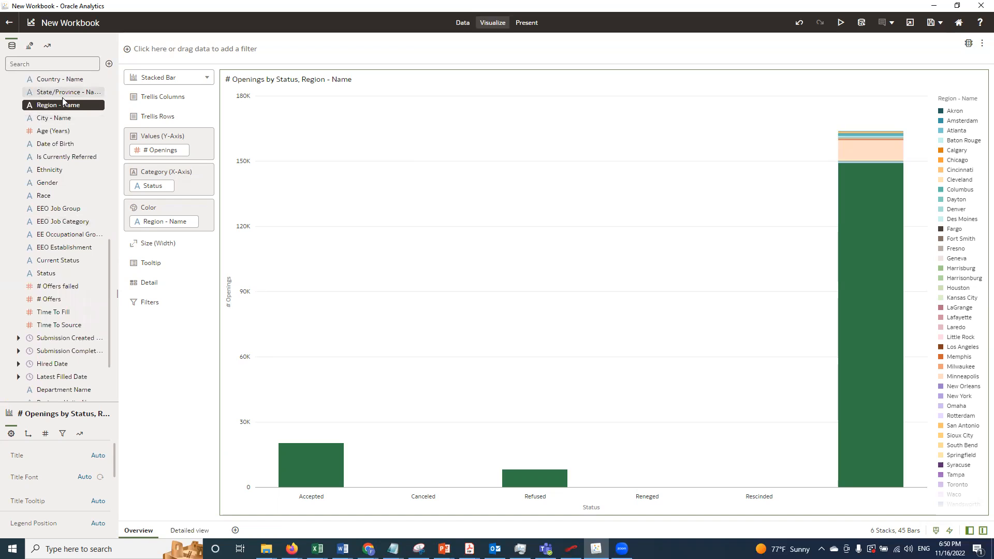
click(174, 49)
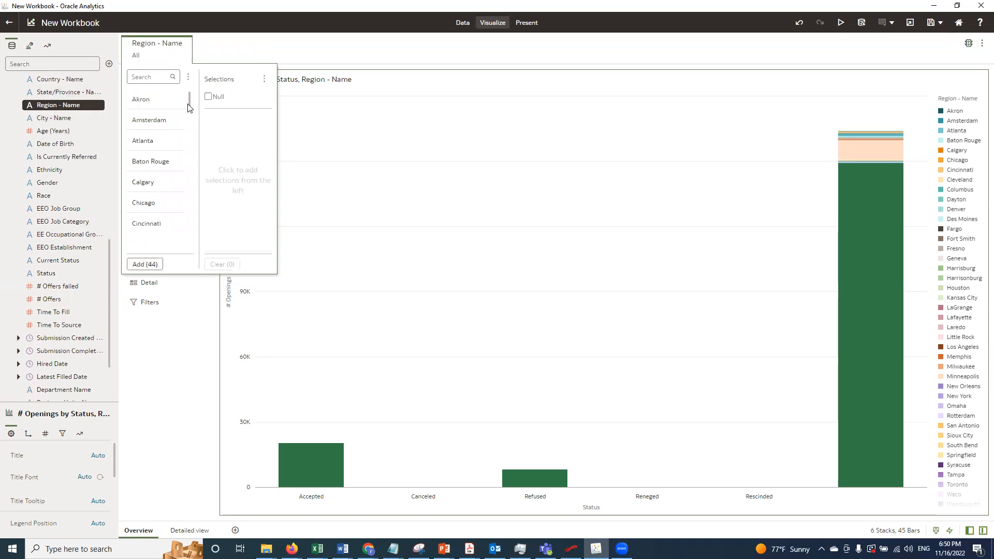
- Limit the Region - Name filter to LaGrange, Lafayette, Little Rock, Minneapolis and New York, and postpone the Windows update reminder until tomorrow
scroll(188, 142, down, 5)
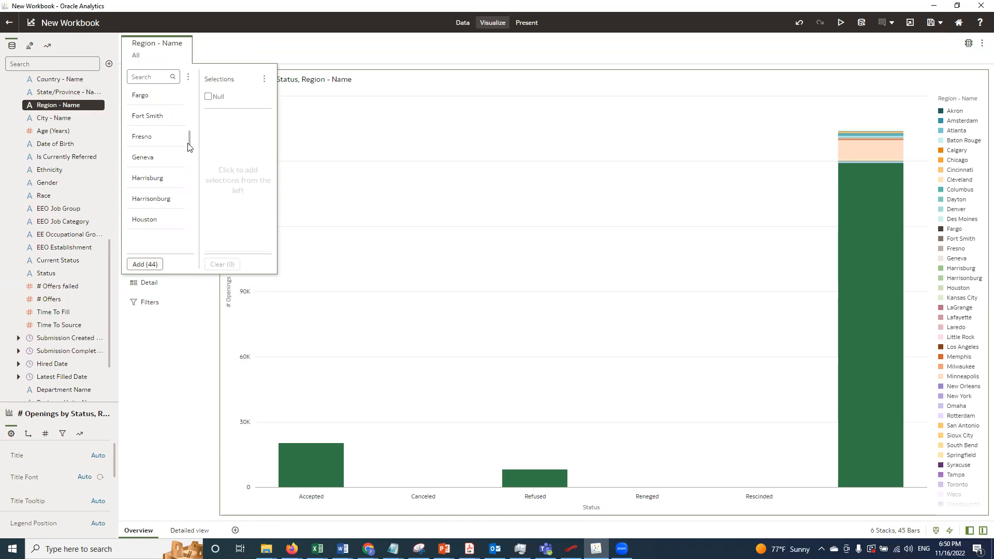
scroll(188, 166, down, 2)
scroll(151, 162, down, 1)
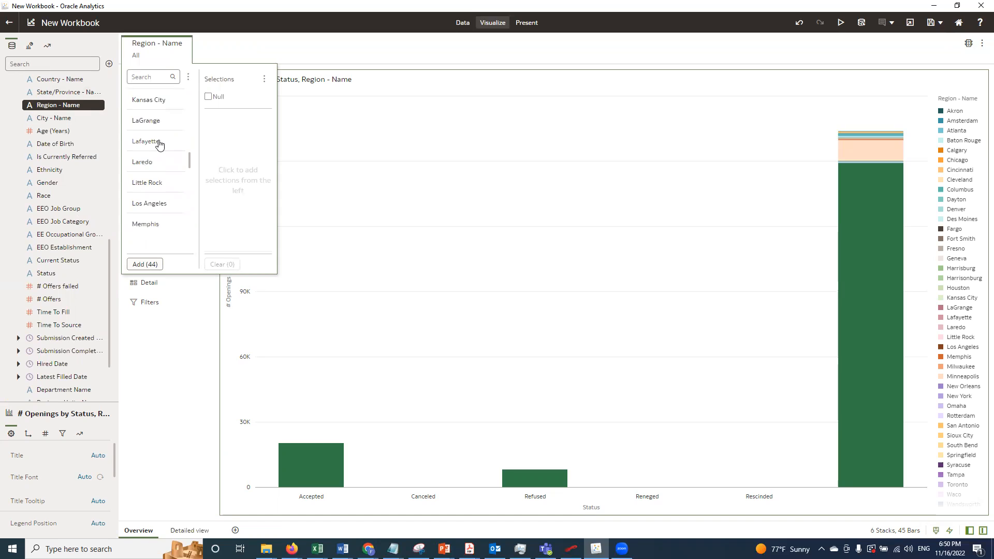
click(158, 143)
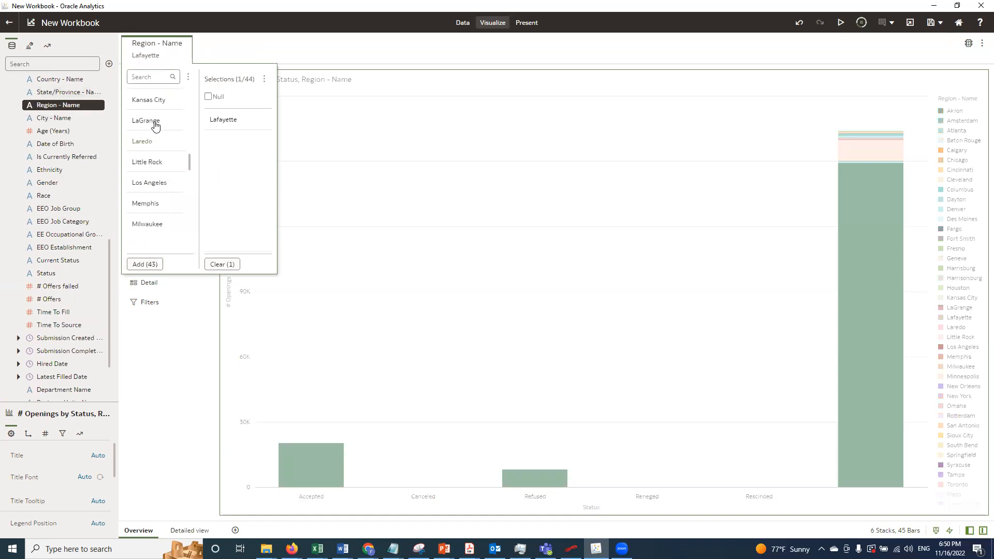
click(155, 124)
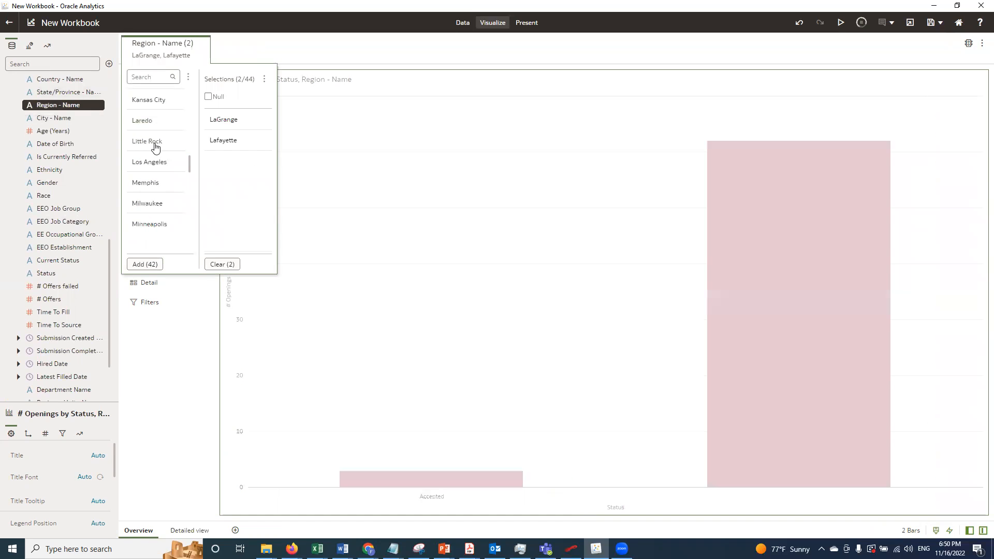
click(155, 144)
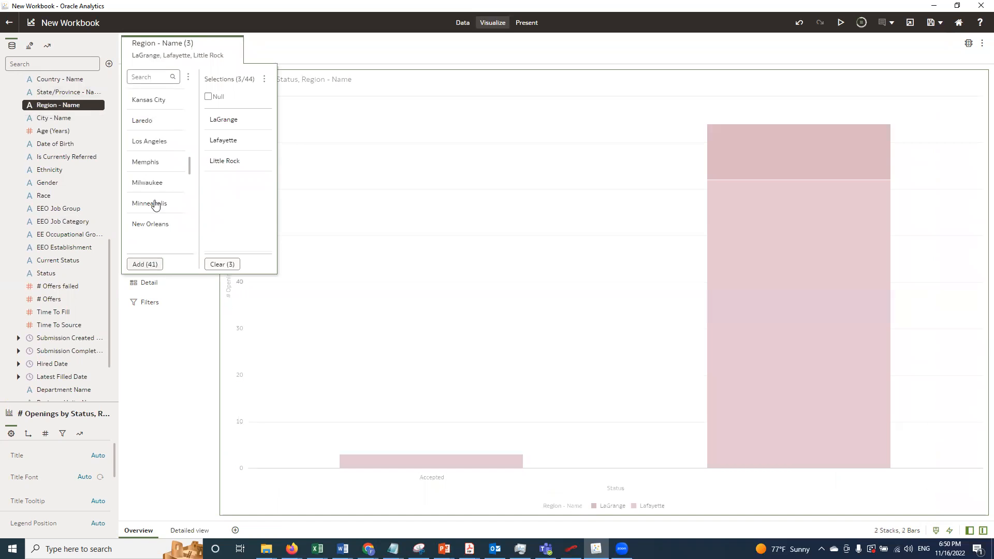
click(155, 203)
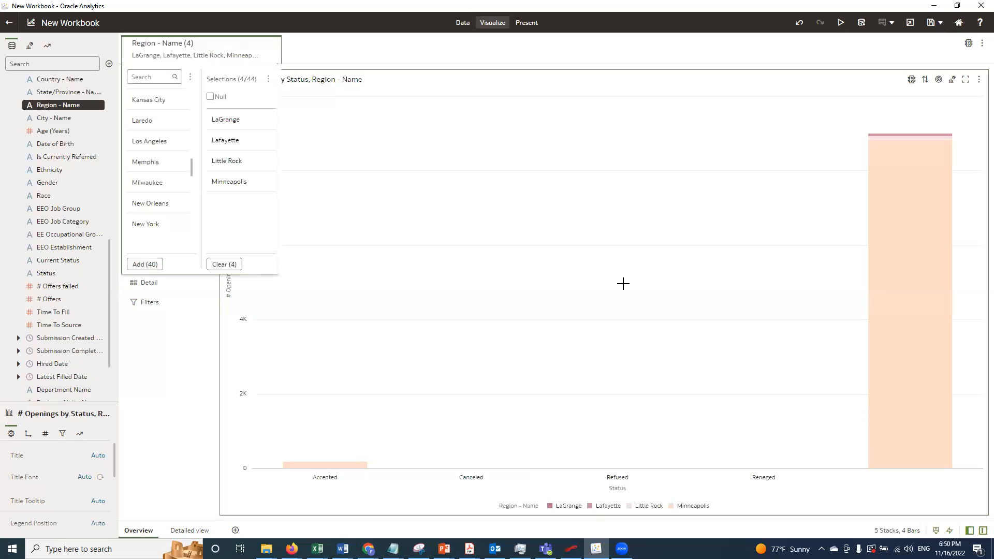
click(141, 228)
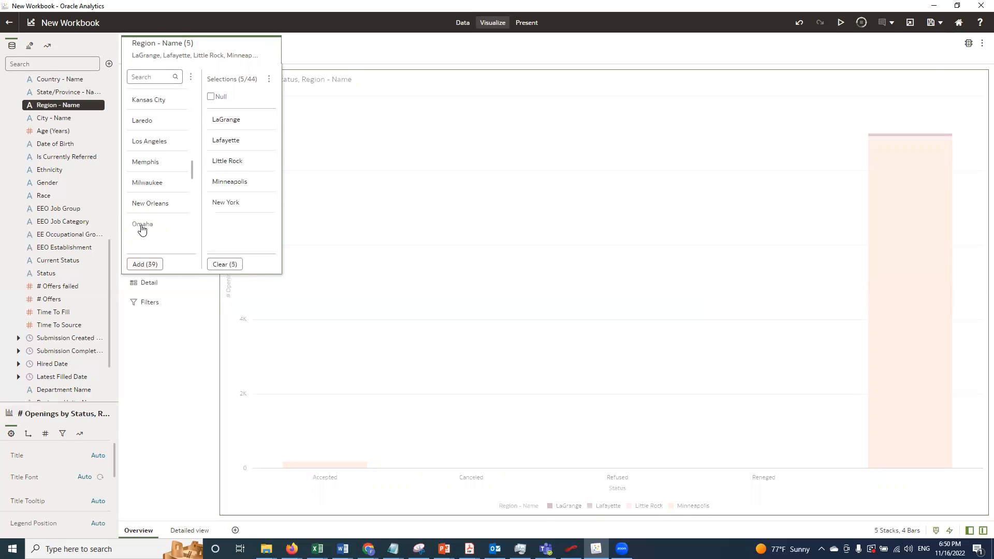
click(167, 352)
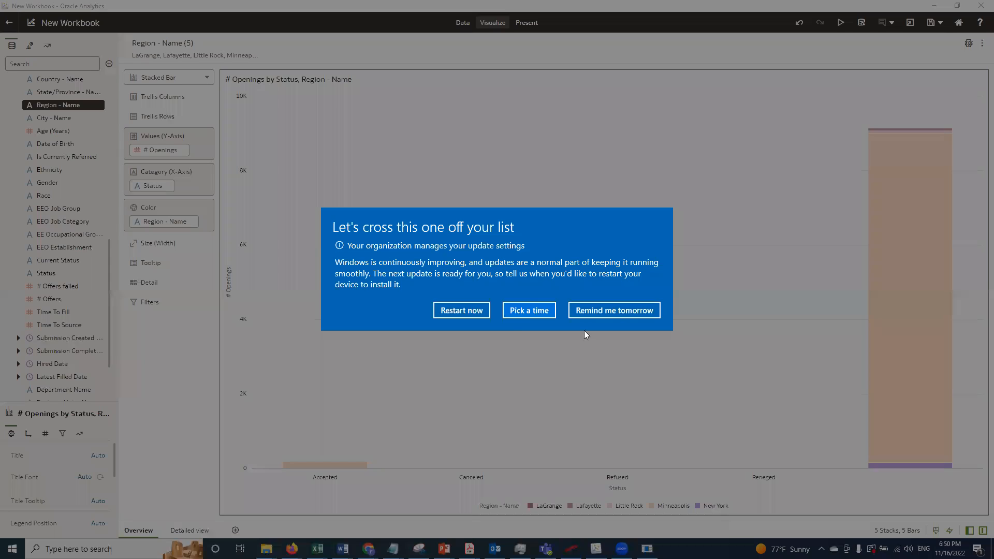
click(612, 311)
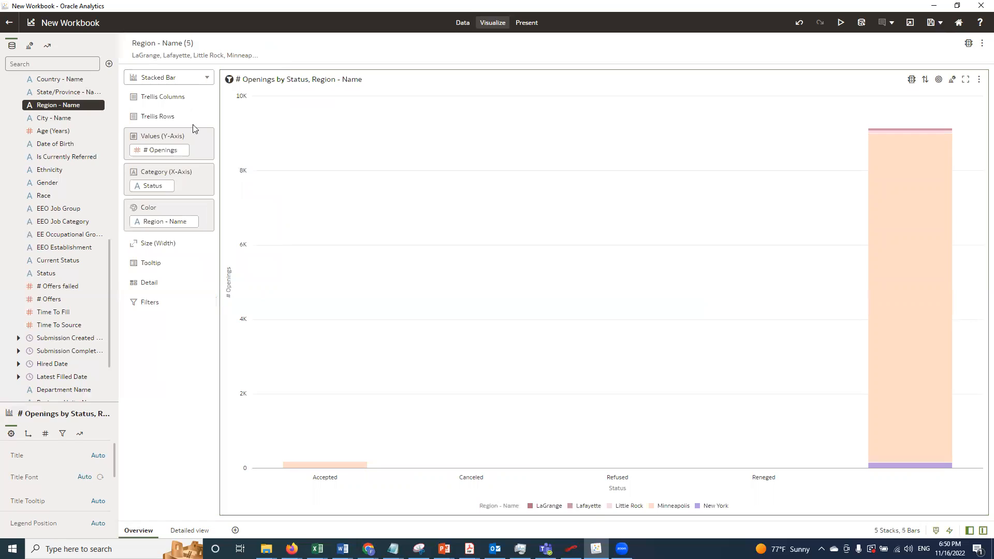
- Add City - Name and Department Name as further filters on the Overview canvas, without selecting any values
drag(57, 120, 288, 52)
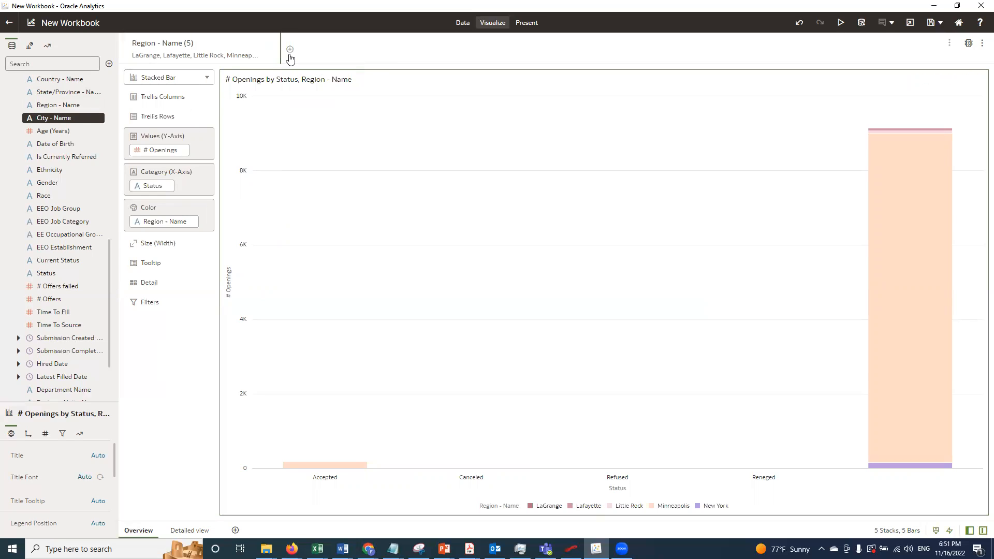
click(377, 56)
click(352, 50)
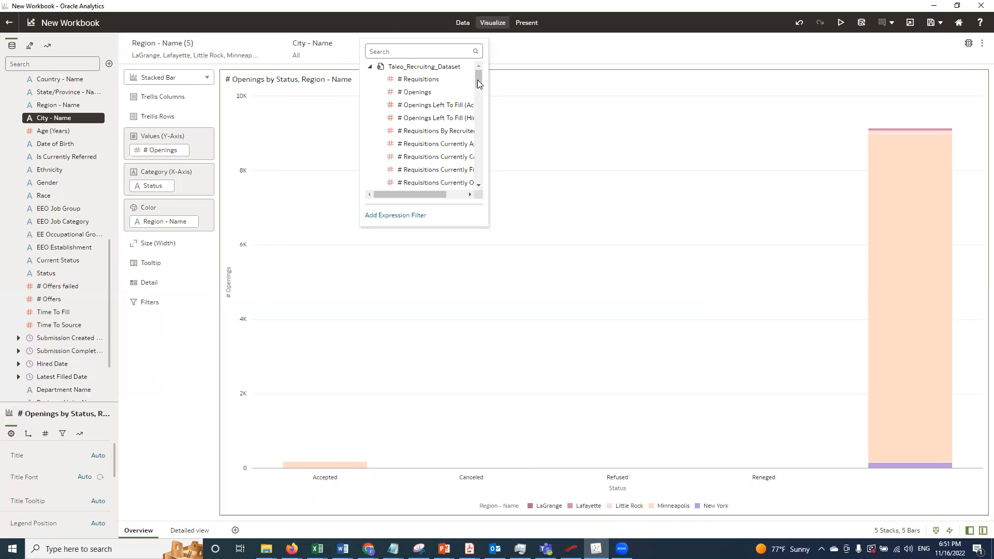
scroll(485, 150, down, 10)
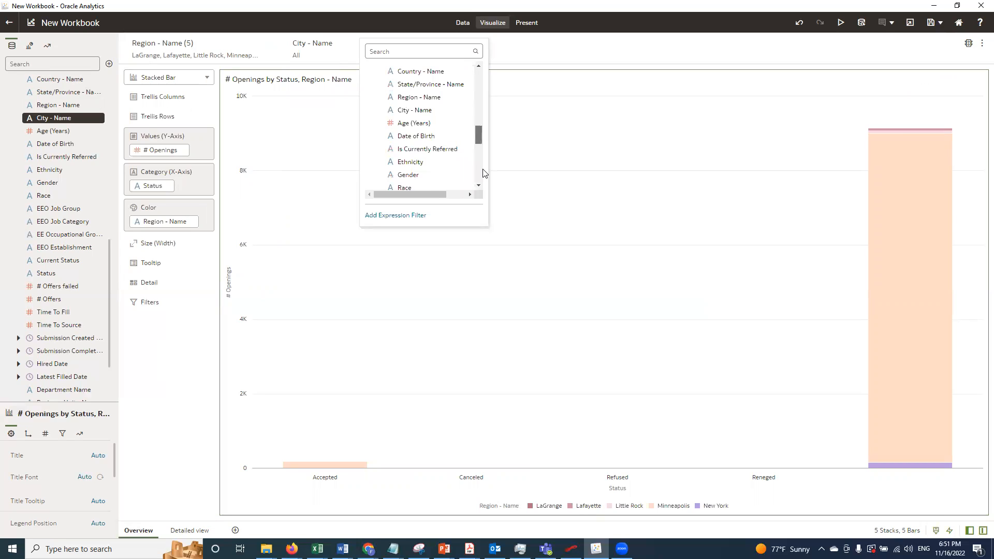
scroll(431, 150, down, 1)
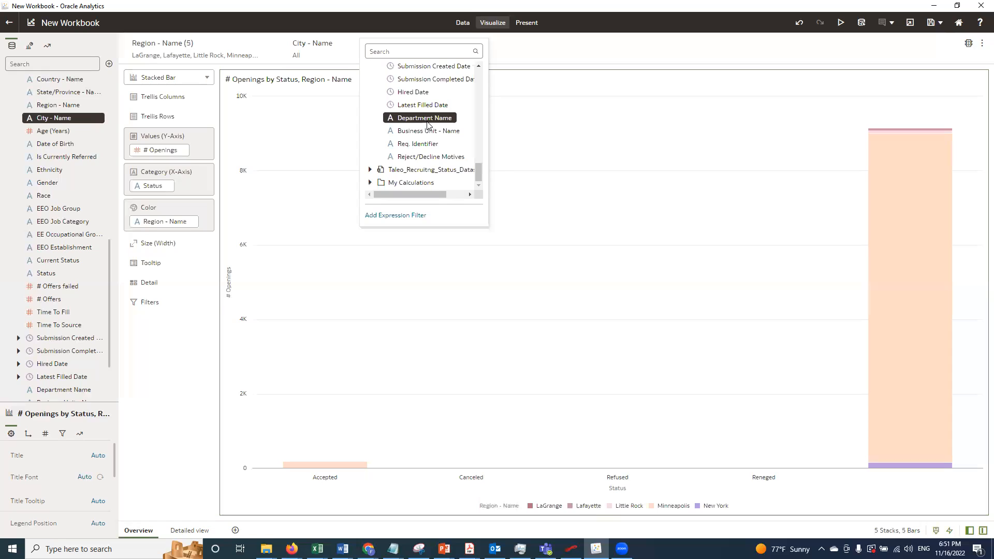
click(427, 124)
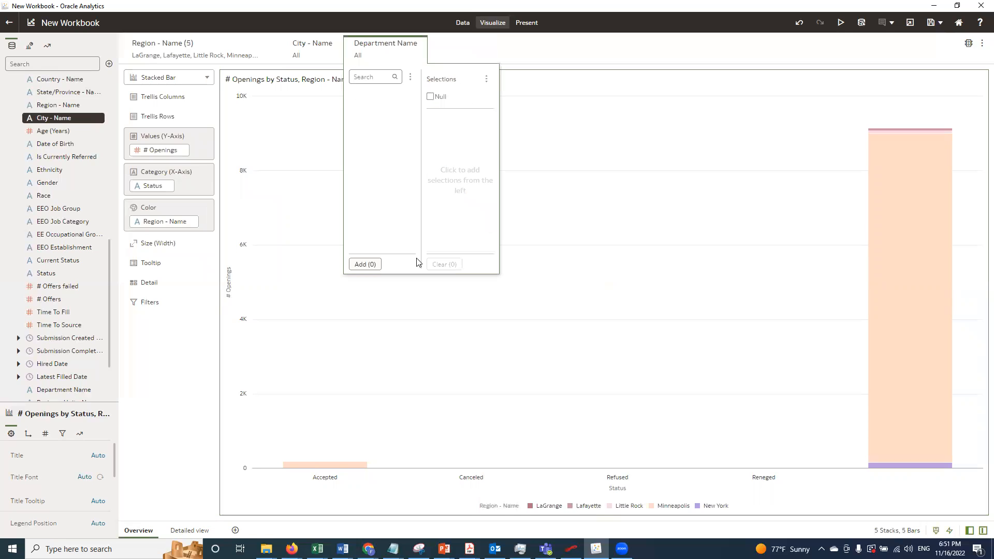
click(522, 52)
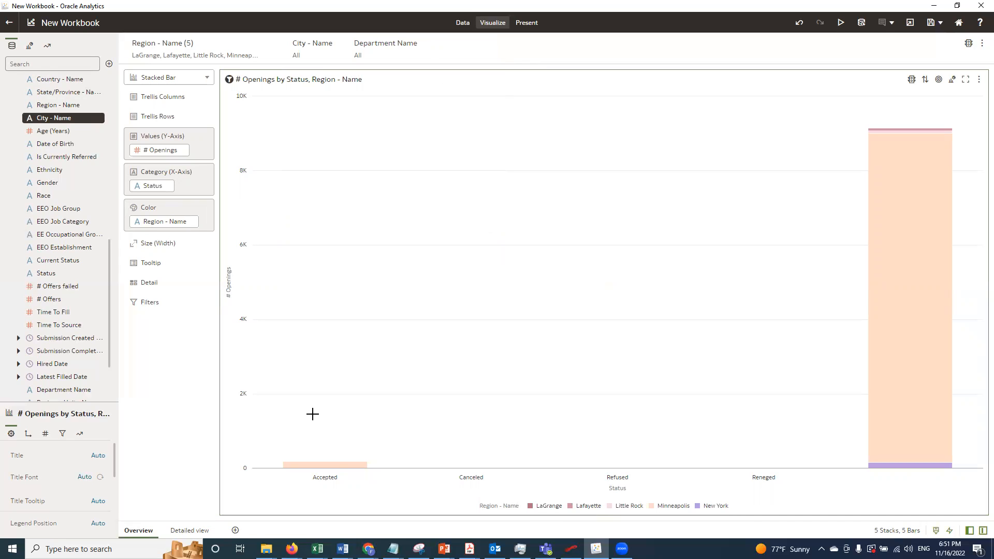
- Collapse the Taleo_Recruitng_Dataset field list
drag(109, 306, 124, 125)
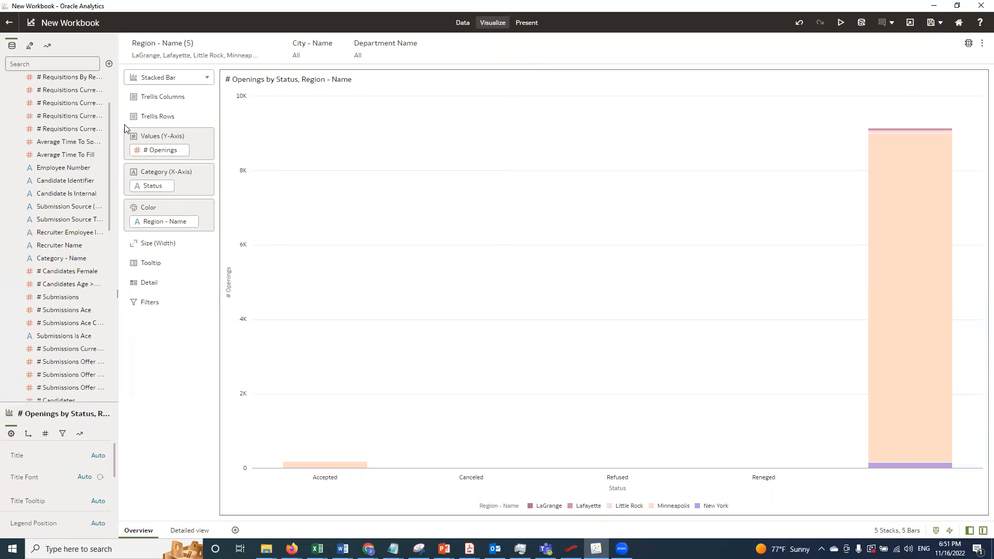
scroll(14, 91, up, 3)
click(9, 84)
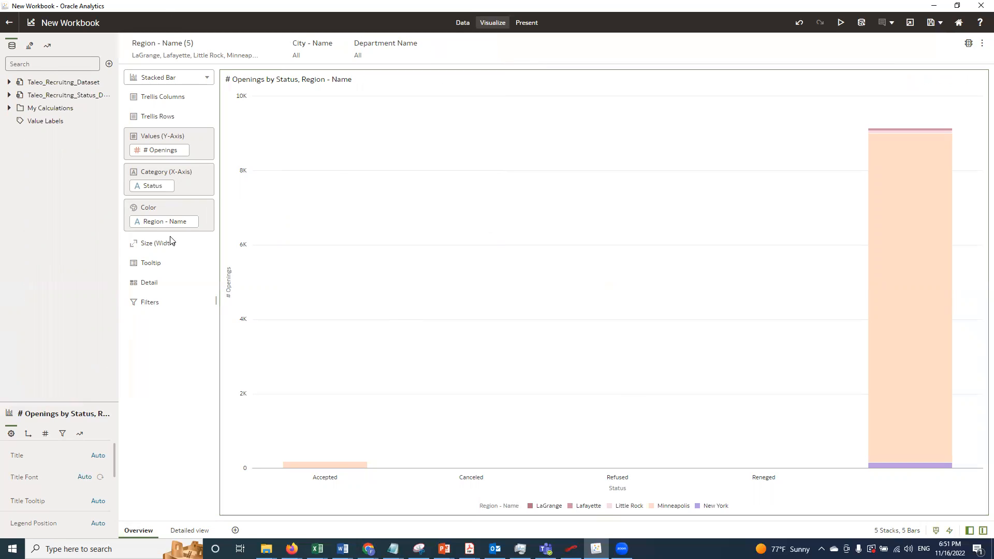
click(200, 303)
click(159, 371)
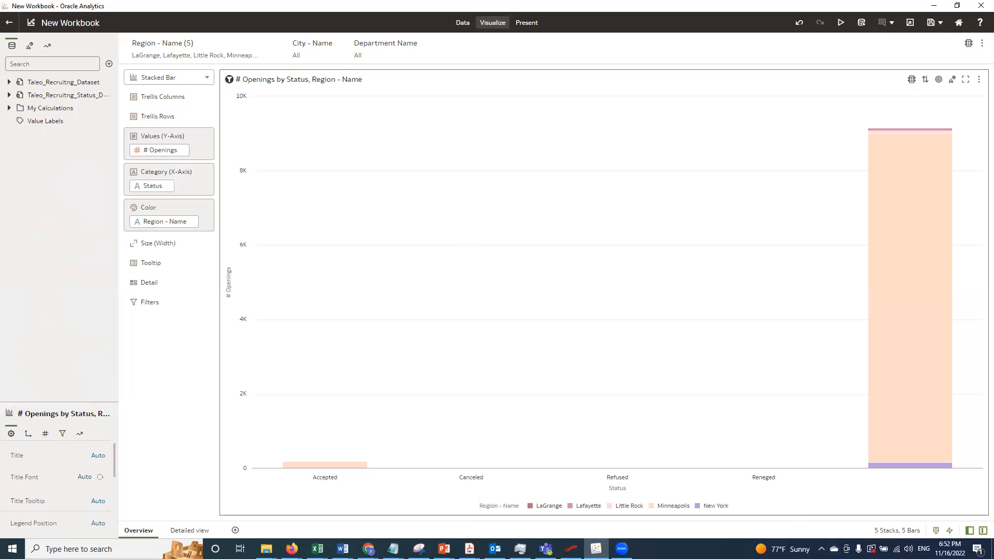
click(622, 549)
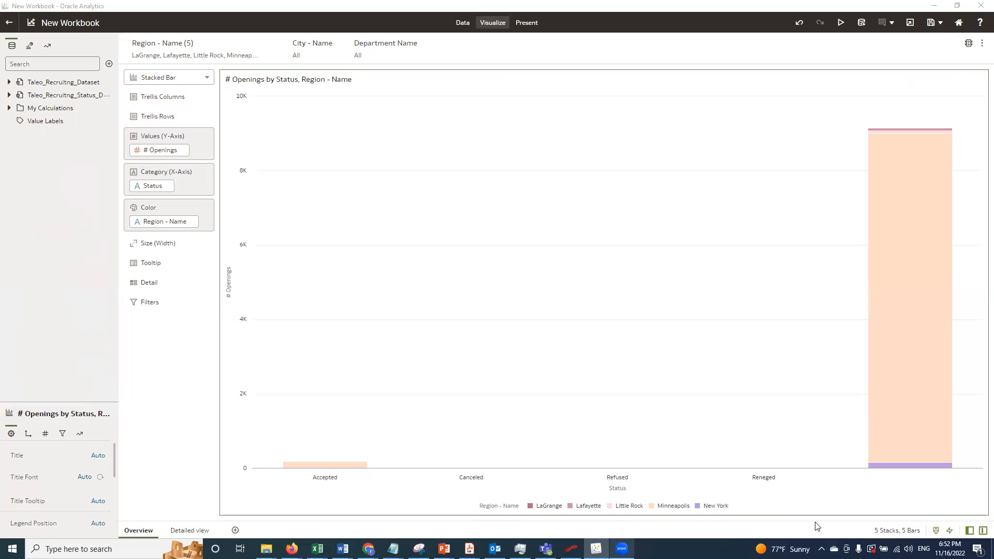